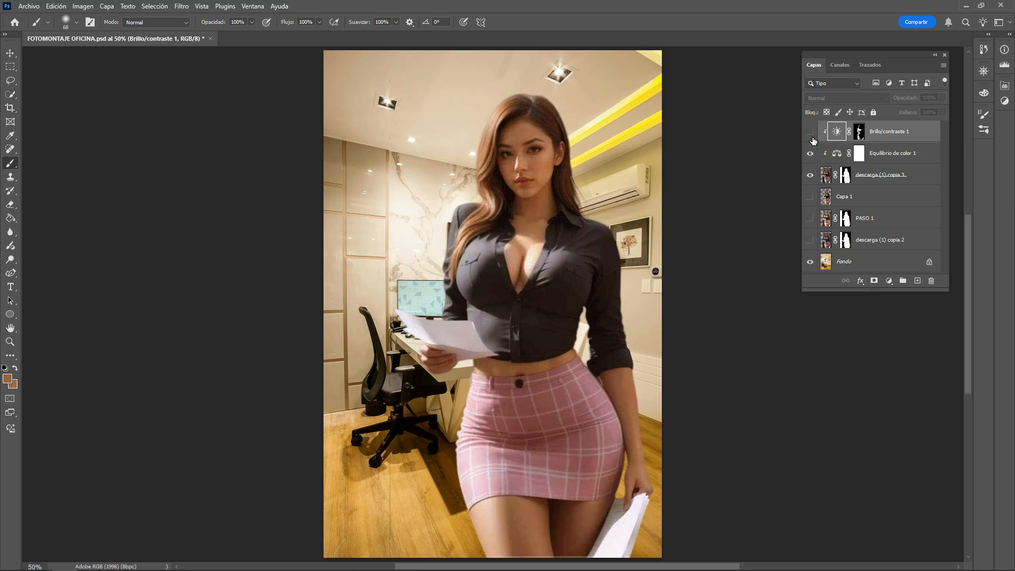
Replace the existing Brillo/contraste 1 layer with a fresh Brightness/Contrast adjustment layer above Equilibrio de color 1
click(810, 132)
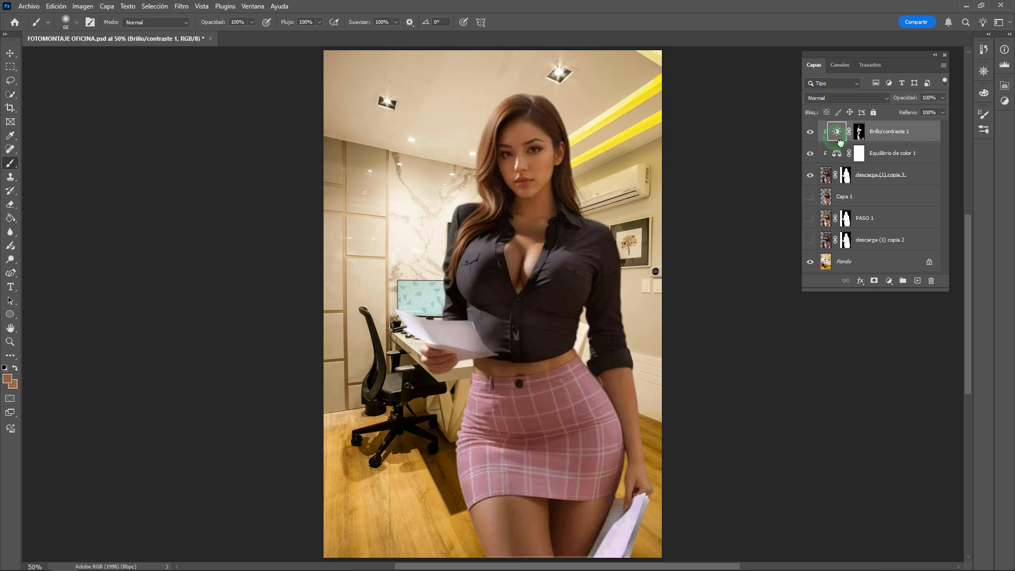
drag(841, 143, 937, 284)
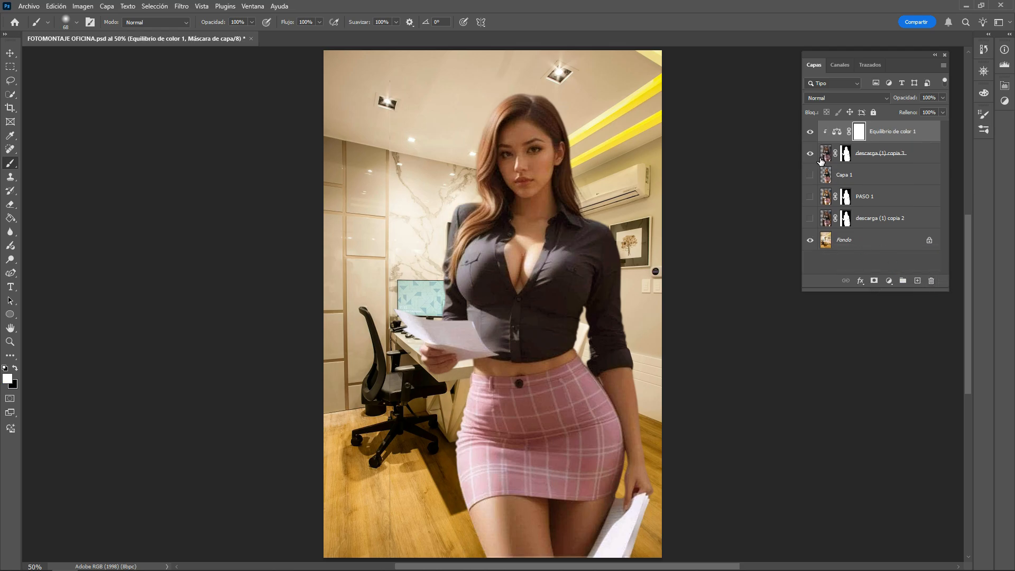
click(889, 281)
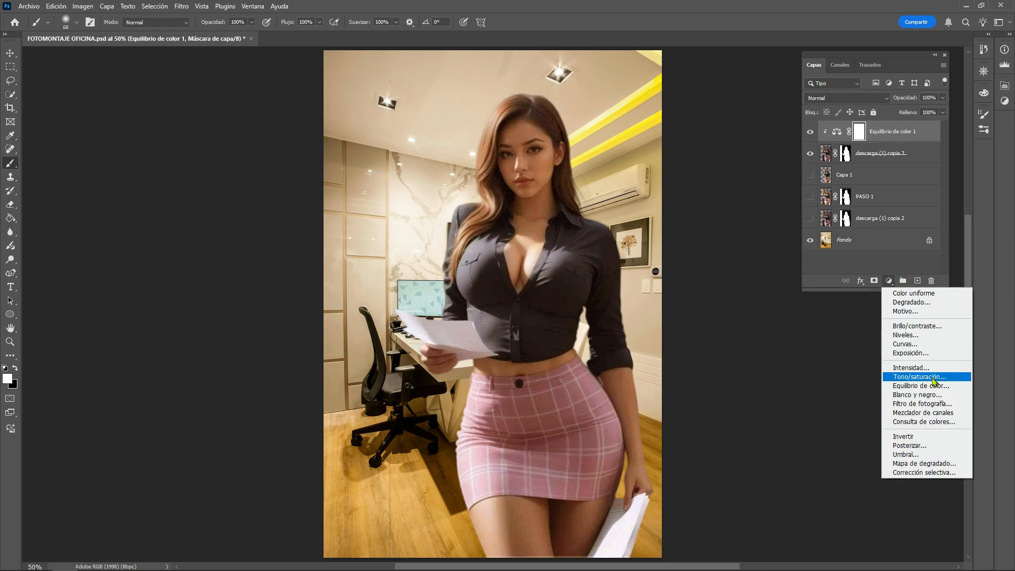
click(932, 326)
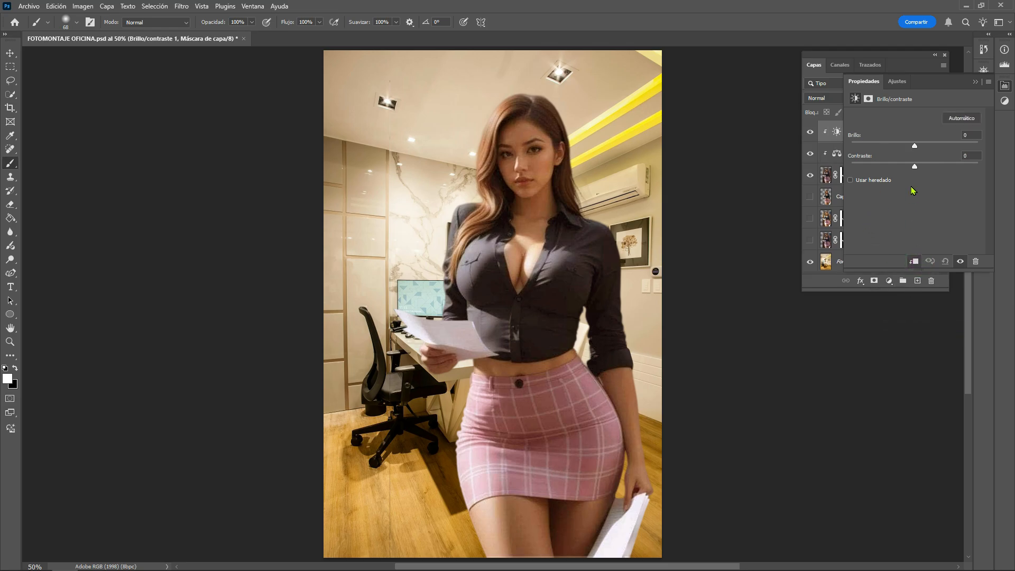
Set the adjustment's brightness to -87 and contrast to 28
drag(917, 150, 880, 153)
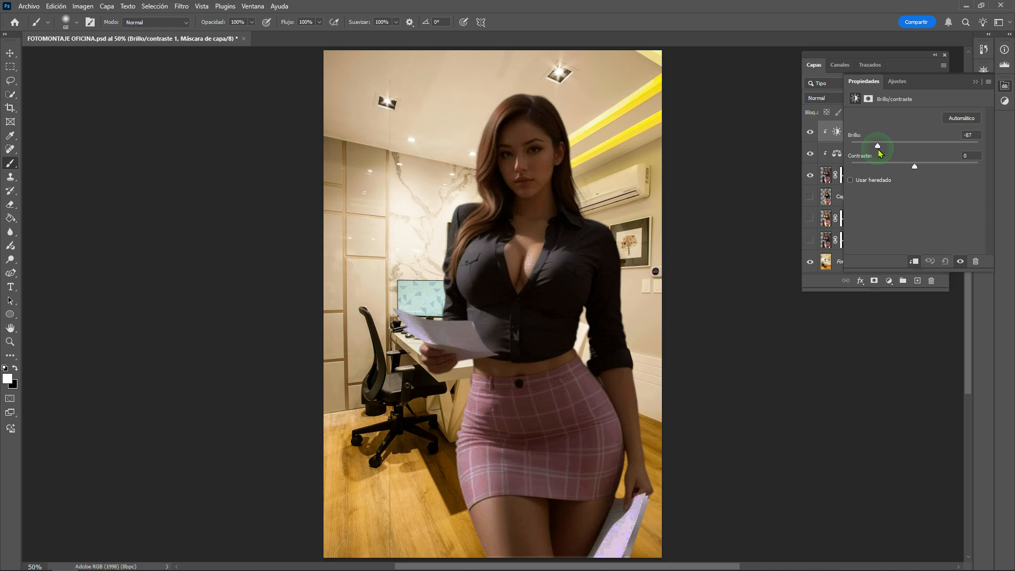
drag(880, 153, 879, 153)
drag(914, 168, 931, 168)
drag(933, 168, 933, 168)
click(976, 83)
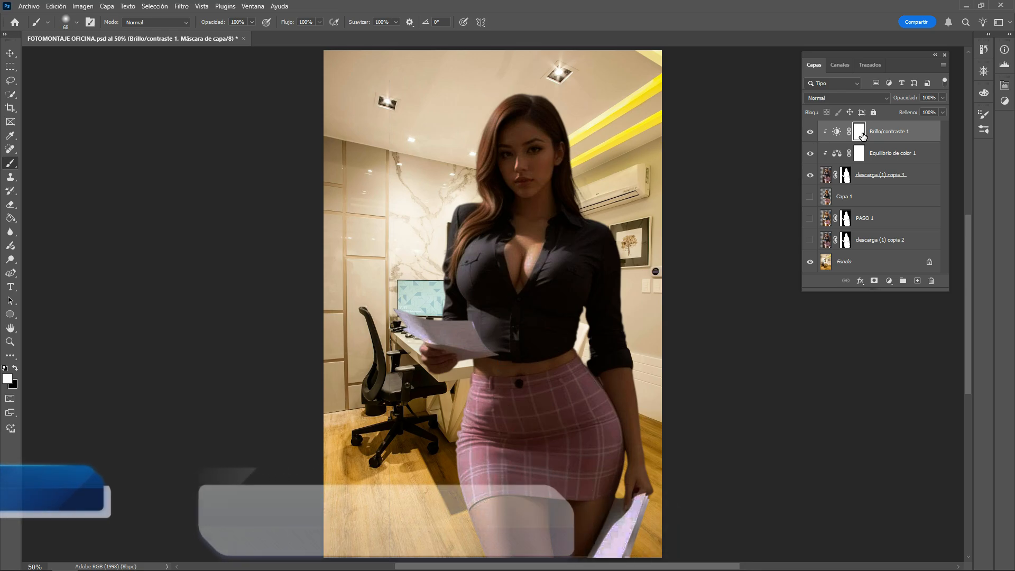
Invert the Brightness/Contrast layer mask to black and set the brush opacity to 54%
key(ctrl+i)
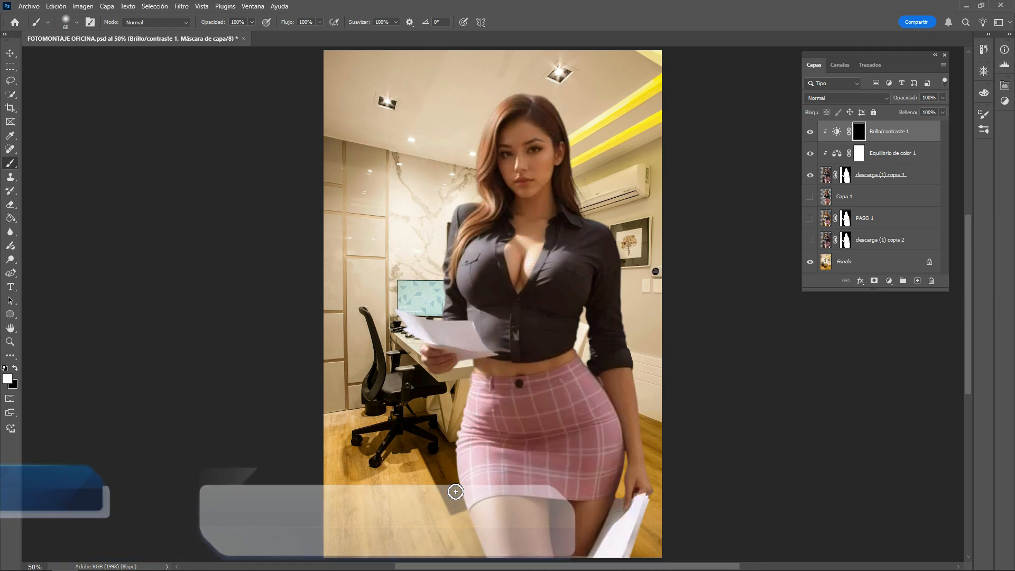
click(252, 22)
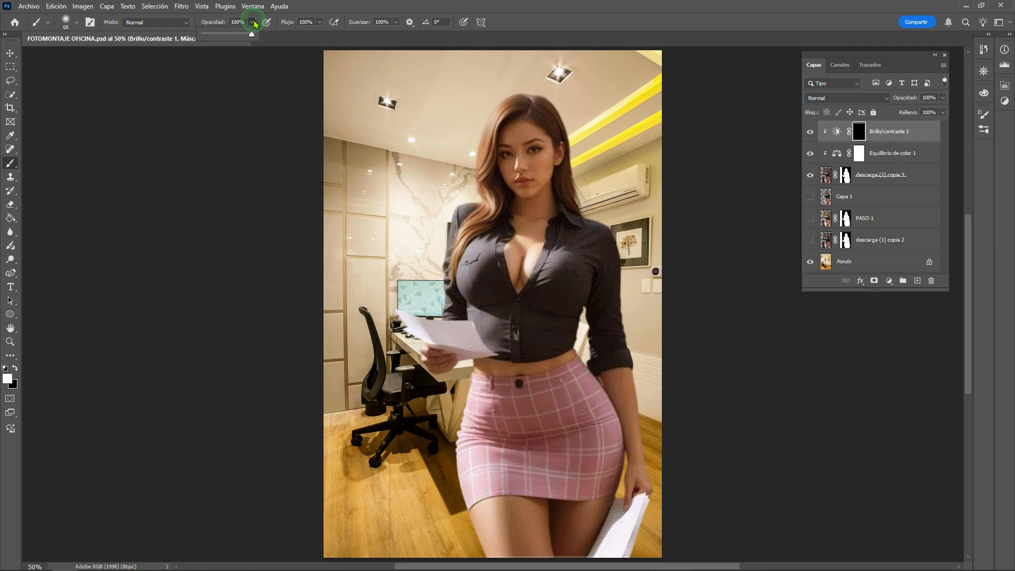
click(229, 36)
click(230, 36)
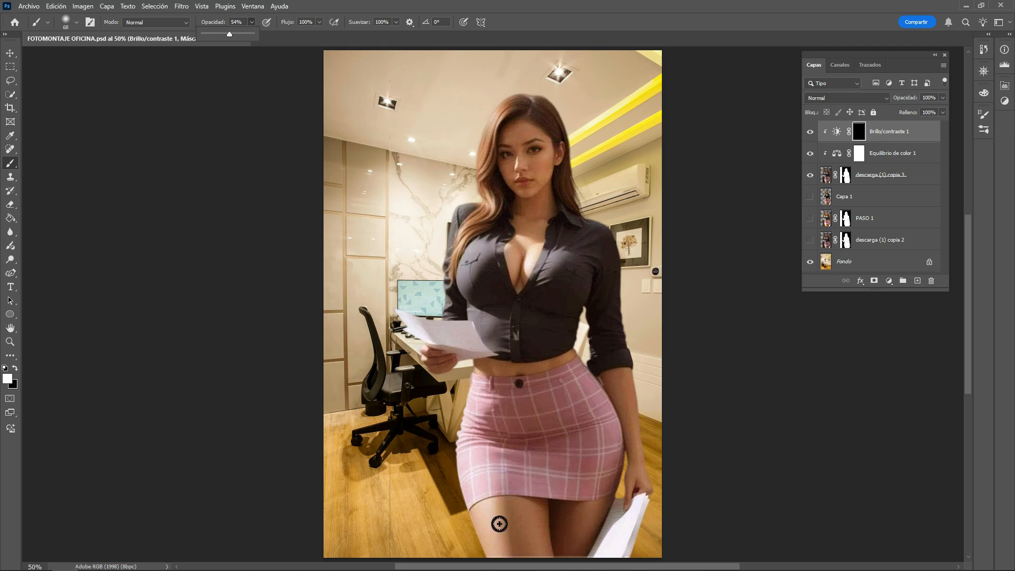
mouse_move(493, 511)
mouse_down()
mouse_move(500, 561)
mouse_move(513, 567)
mouse_move(485, 551)
mouse_move(480, 492)
mouse_move(497, 505)
mouse_move(516, 567)
mouse_move(537, 567)
mouse_move(497, 464)
mouse_up()
mouse_move(485, 562)
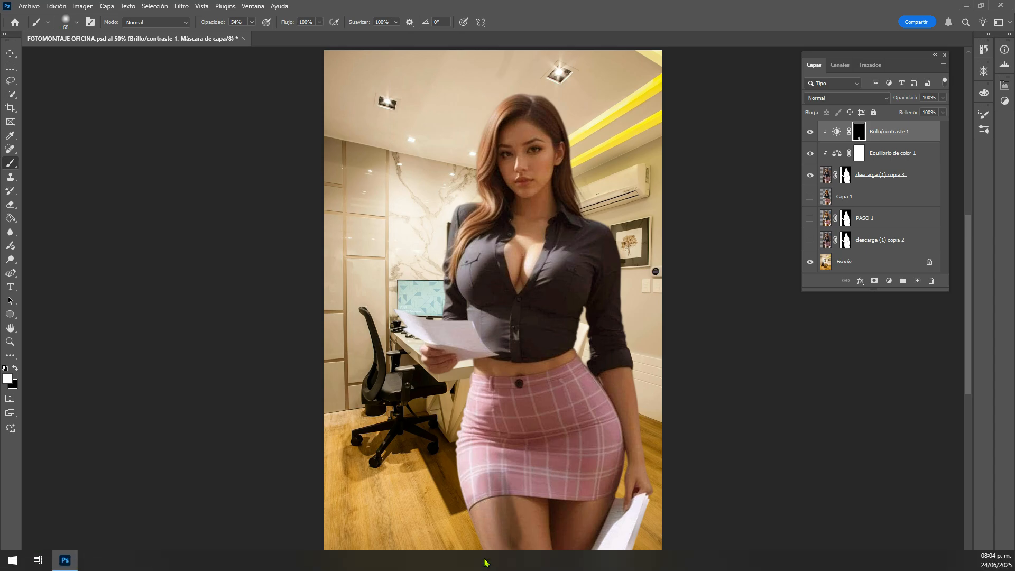
key(ctrl+z)
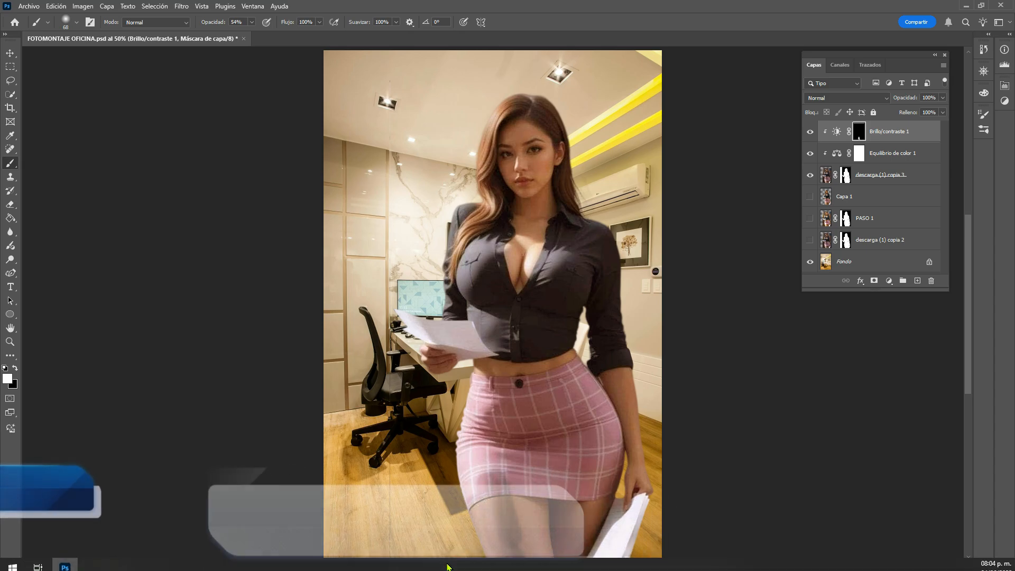
key(ctrl+z)
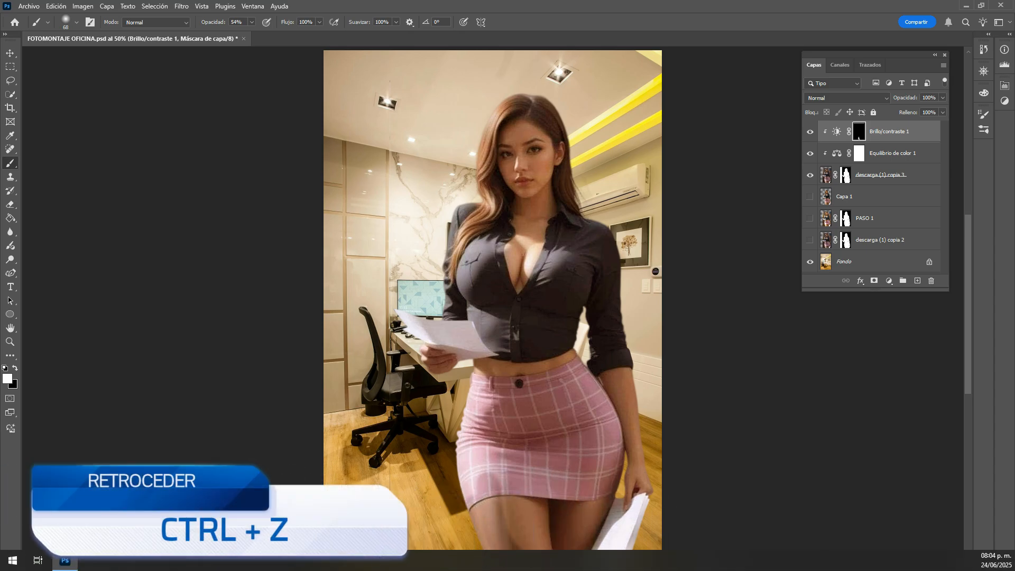
key(ctrl+z)
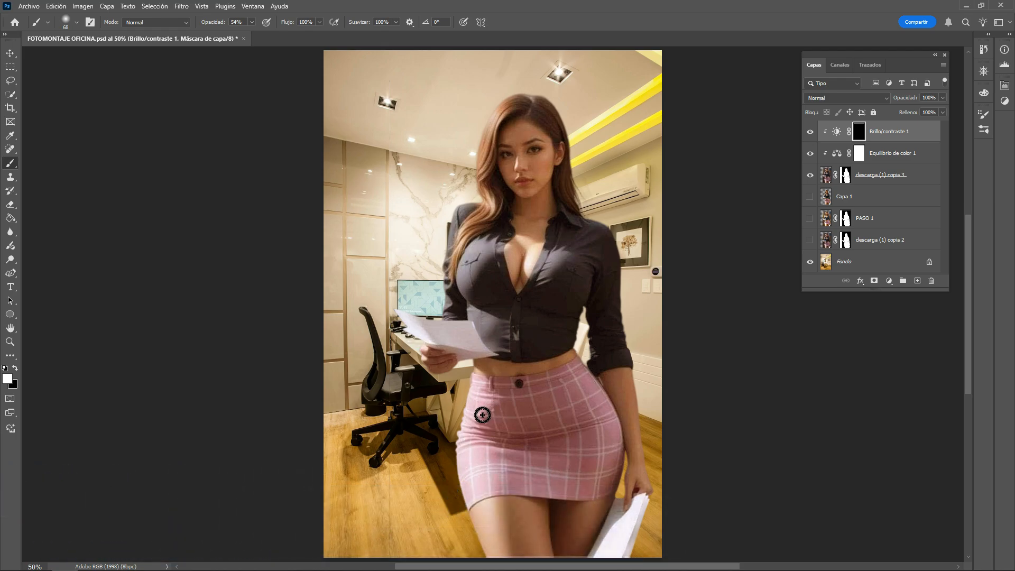
Paint white on the mask to shade the chair-side strip of the skirt and thigh
scroll(482, 415, up, 1)
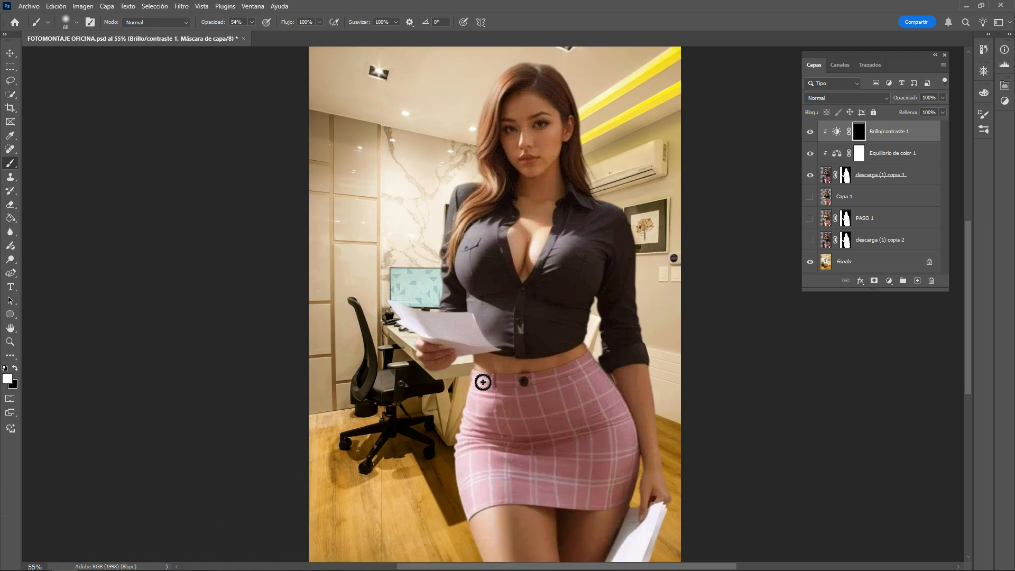
mouse_move(482, 379)
mouse_down()
mouse_move(496, 411)
mouse_move(490, 423)
mouse_move(482, 399)
mouse_move(469, 458)
mouse_move(476, 517)
mouse_move(495, 563)
mouse_move(513, 569)
mouse_move(500, 390)
mouse_up()
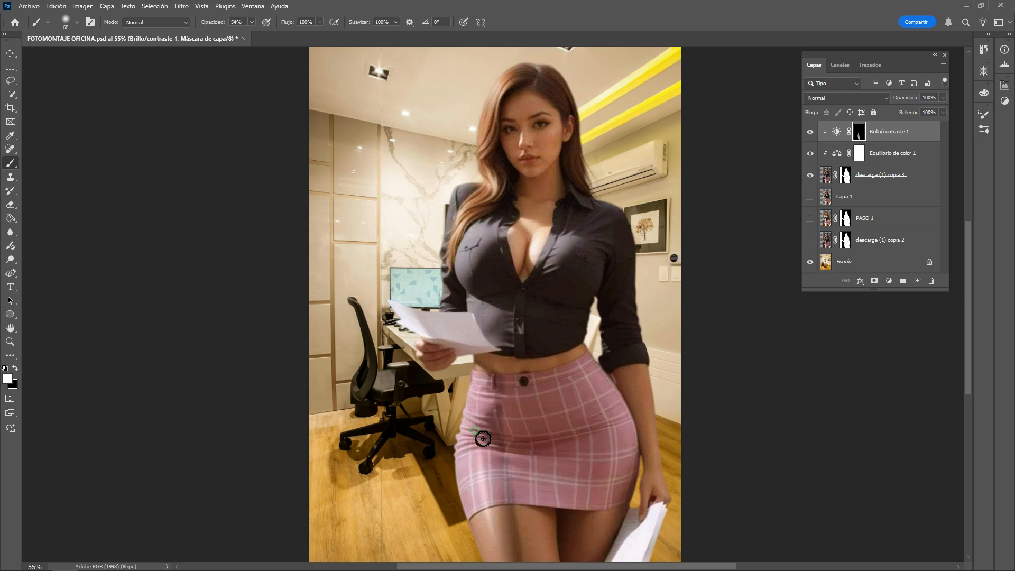
mouse_move(482, 439)
mouse_down()
mouse_move(494, 534)
mouse_move(512, 568)
mouse_up()
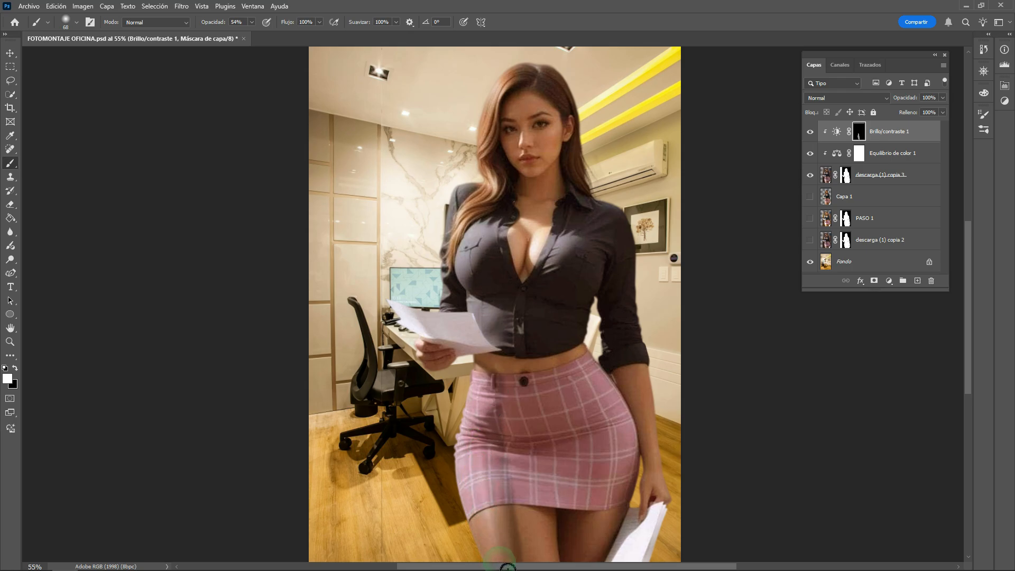
mouse_move(478, 515)
mouse_down()
mouse_move(463, 448)
mouse_move(485, 366)
mouse_move(497, 383)
mouse_move(471, 435)
mouse_move(492, 530)
mouse_move(474, 516)
mouse_move(471, 482)
mouse_move(498, 377)
mouse_move(476, 385)
mouse_move(483, 379)
mouse_move(469, 467)
mouse_move(497, 436)
mouse_move(521, 568)
mouse_move(501, 560)
mouse_move(459, 497)
mouse_up()
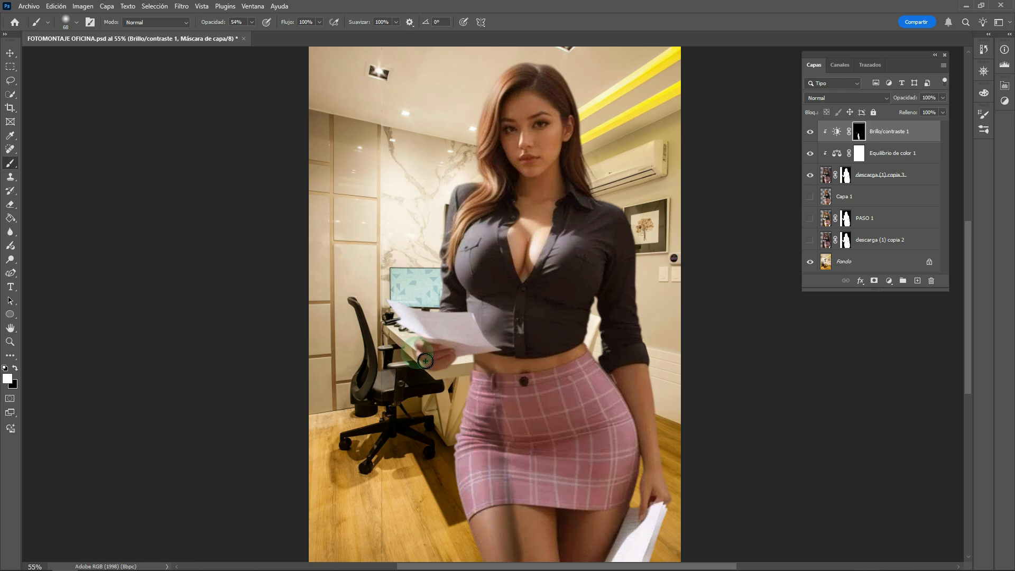
Paint white on the mask over the raised sheet of paper and the hand holding it to darken them
mouse_move(417, 331)
mouse_down()
mouse_move(396, 308)
mouse_move(477, 342)
mouse_up()
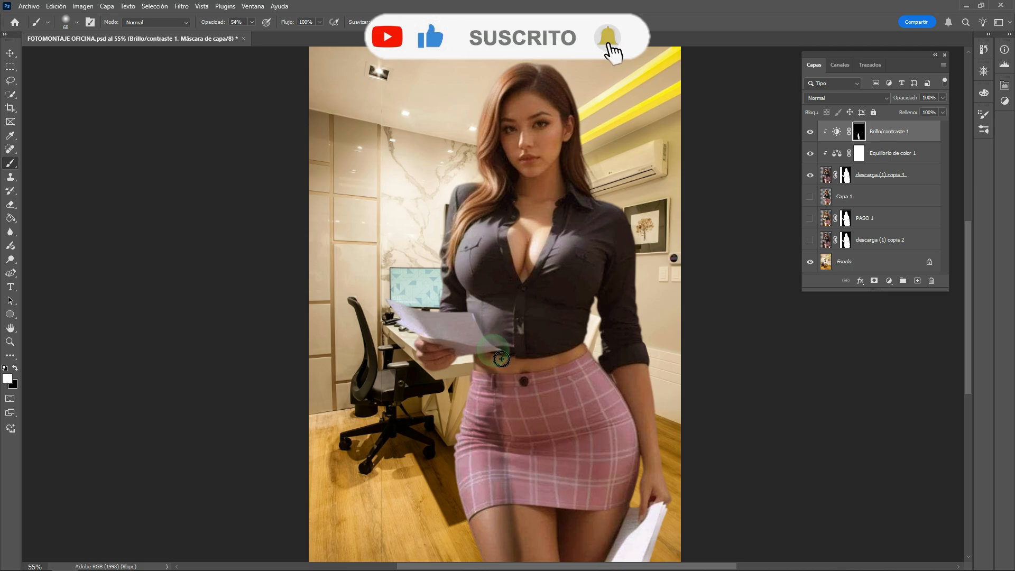
mouse_move(504, 360)
mouse_down()
mouse_move(494, 326)
mouse_move(463, 297)
mouse_move(461, 343)
mouse_move(454, 299)
mouse_move(448, 340)
mouse_move(432, 350)
mouse_move(391, 304)
mouse_move(453, 354)
mouse_move(483, 360)
mouse_move(461, 328)
mouse_move(460, 341)
mouse_move(485, 355)
mouse_move(488, 324)
mouse_move(489, 340)
mouse_move(495, 332)
mouse_move(487, 311)
mouse_move(506, 335)
mouse_move(512, 327)
mouse_move(517, 339)
mouse_move(519, 328)
mouse_move(525, 347)
mouse_move(518, 354)
mouse_move(448, 289)
mouse_move(480, 319)
mouse_move(508, 335)
mouse_move(493, 321)
mouse_move(517, 328)
mouse_move(492, 321)
mouse_move(522, 342)
mouse_move(506, 353)
mouse_move(457, 310)
mouse_move(458, 216)
mouse_move(487, 174)
mouse_move(498, 187)
mouse_move(467, 296)
mouse_move(463, 243)
mouse_move(458, 256)
mouse_move(487, 221)
mouse_move(473, 241)
mouse_move(503, 222)
mouse_move(510, 236)
mouse_move(486, 244)
mouse_move(509, 227)
mouse_move(519, 234)
mouse_move(512, 222)
mouse_move(477, 232)
mouse_move(452, 318)
mouse_move(478, 201)
mouse_move(464, 191)
mouse_move(457, 254)
mouse_move(476, 274)
mouse_move(467, 246)
mouse_move(459, 302)
mouse_move(397, 334)
mouse_move(464, 353)
mouse_move(479, 342)
mouse_move(469, 331)
mouse_move(469, 346)
mouse_move(500, 359)
mouse_move(481, 324)
mouse_move(476, 336)
mouse_move(415, 312)
mouse_move(427, 343)
mouse_up()
click(423, 353)
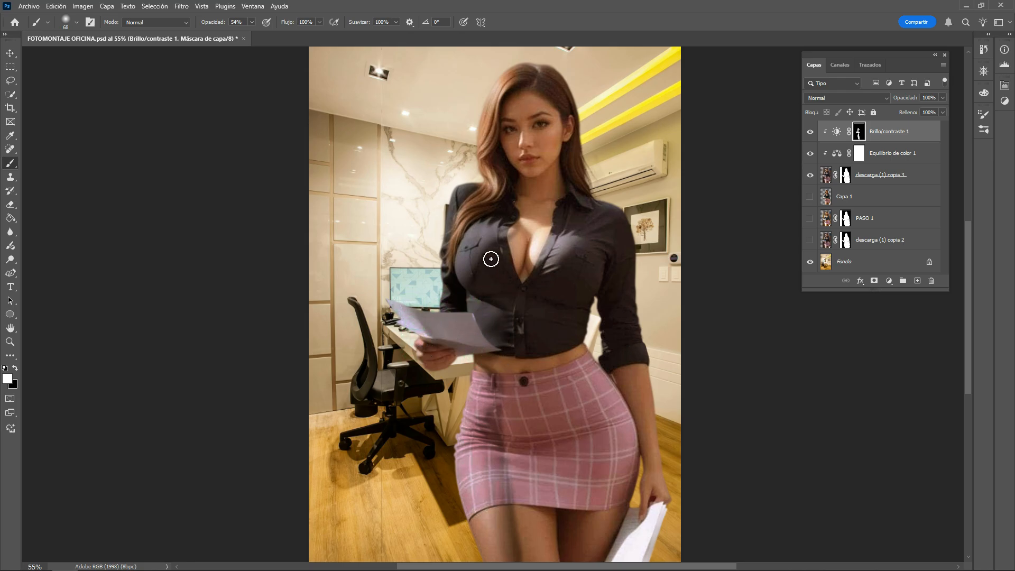
Paint white on the mask over the dark blouse, covering the chest, torso and sleeve, to deepen its shadows
mouse_move(494, 245)
mouse_down()
mouse_move(470, 244)
mouse_move(497, 205)
mouse_move(499, 161)
mouse_move(503, 197)
mouse_move(508, 188)
mouse_move(492, 159)
mouse_move(495, 106)
mouse_move(513, 80)
mouse_move(550, 64)
mouse_move(514, 82)
mouse_move(492, 122)
mouse_move(483, 180)
mouse_move(495, 211)
mouse_move(474, 251)
mouse_up()
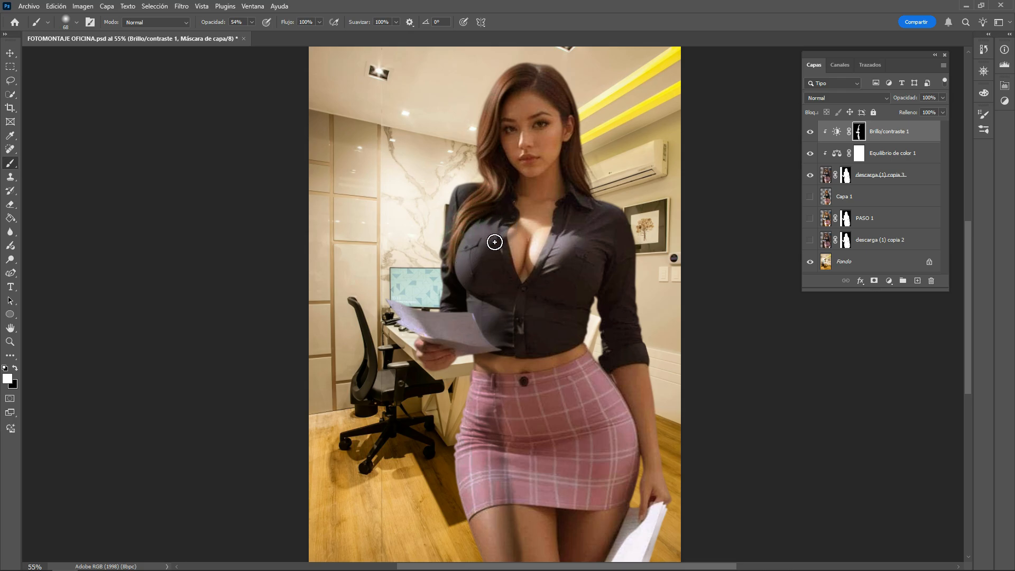
click(556, 259)
mouse_move(565, 270)
mouse_down()
mouse_move(586, 235)
mouse_move(544, 302)
mouse_move(586, 203)
mouse_move(584, 228)
mouse_move(597, 215)
mouse_move(588, 250)
mouse_move(595, 234)
mouse_move(595, 251)
mouse_move(603, 243)
mouse_move(565, 257)
mouse_move(542, 291)
mouse_move(596, 229)
mouse_move(584, 215)
mouse_move(531, 305)
mouse_move(504, 286)
mouse_up()
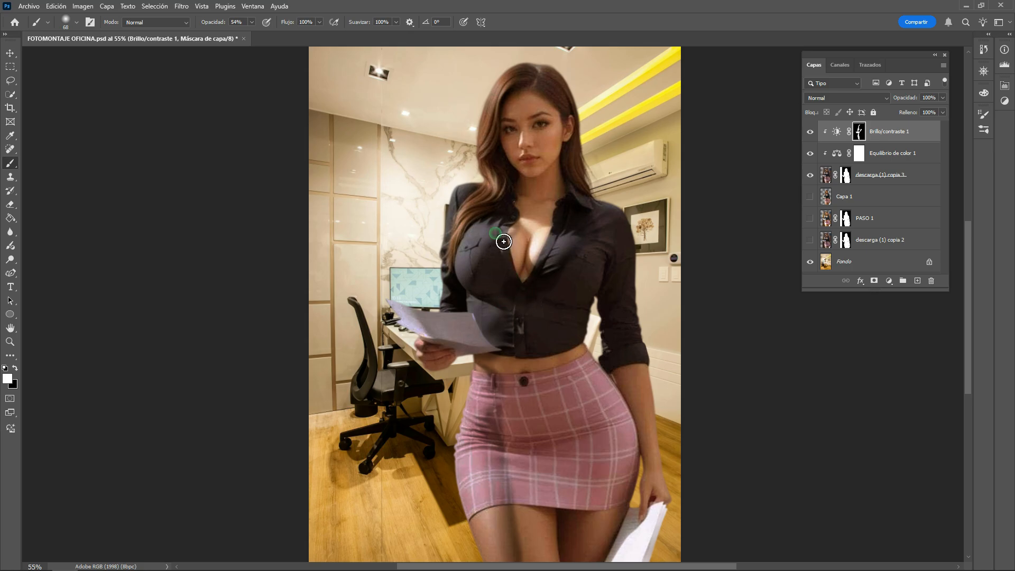
mouse_move(503, 241)
mouse_down()
mouse_move(528, 301)
mouse_move(512, 302)
mouse_up()
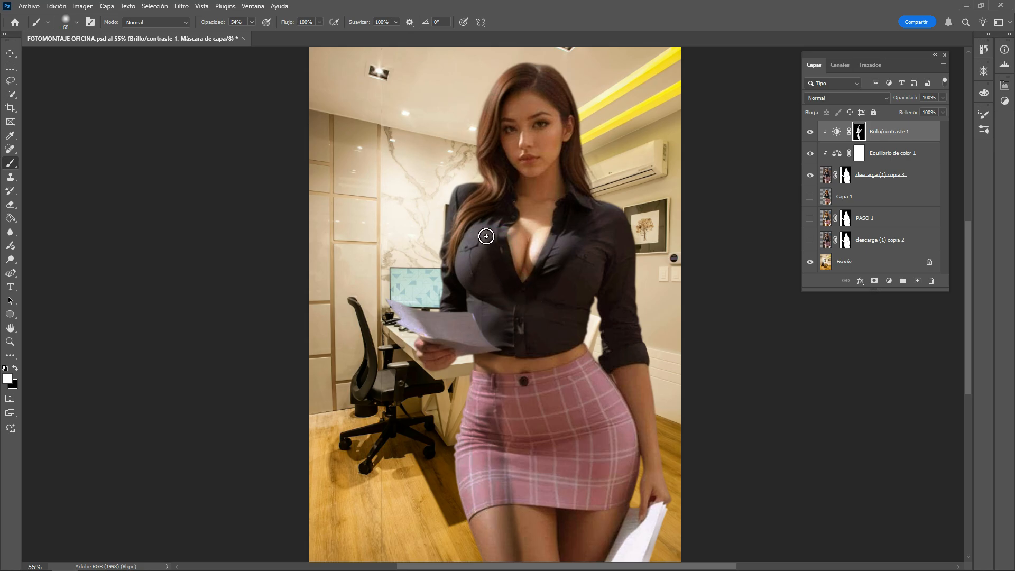
mouse_move(482, 253)
mouse_down()
mouse_move(498, 233)
mouse_move(466, 309)
mouse_up()
mouse_move(499, 268)
mouse_down()
mouse_move(490, 296)
mouse_move(501, 340)
mouse_move(526, 359)
mouse_move(501, 293)
mouse_move(527, 357)
mouse_move(546, 354)
mouse_move(510, 294)
mouse_move(510, 316)
mouse_move(508, 299)
mouse_move(507, 308)
mouse_move(541, 324)
mouse_move(548, 354)
mouse_move(573, 351)
mouse_move(590, 334)
mouse_move(583, 307)
mouse_move(562, 327)
mouse_move(543, 316)
mouse_move(607, 238)
mouse_move(574, 309)
mouse_move(574, 291)
mouse_move(585, 316)
mouse_move(597, 272)
mouse_move(592, 320)
mouse_move(609, 267)
mouse_move(587, 196)
mouse_move(629, 255)
mouse_move(617, 219)
mouse_move(635, 238)
mouse_move(639, 319)
mouse_move(655, 366)
mouse_move(622, 362)
mouse_move(628, 305)
mouse_move(617, 240)
mouse_move(590, 318)
mouse_move(582, 303)
mouse_move(625, 323)
mouse_move(616, 356)
mouse_move(627, 318)
mouse_move(605, 284)
mouse_up()
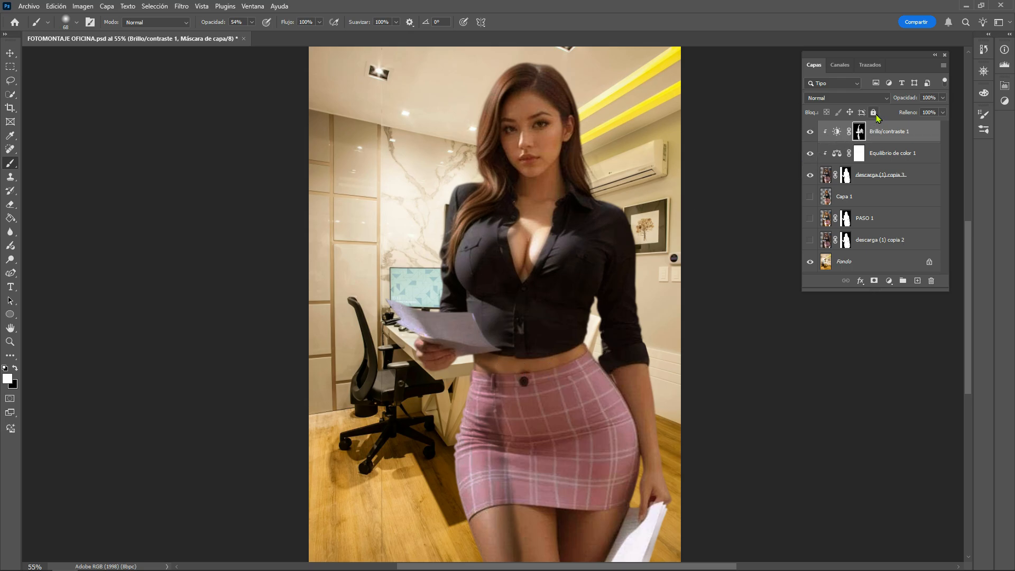
click(943, 98)
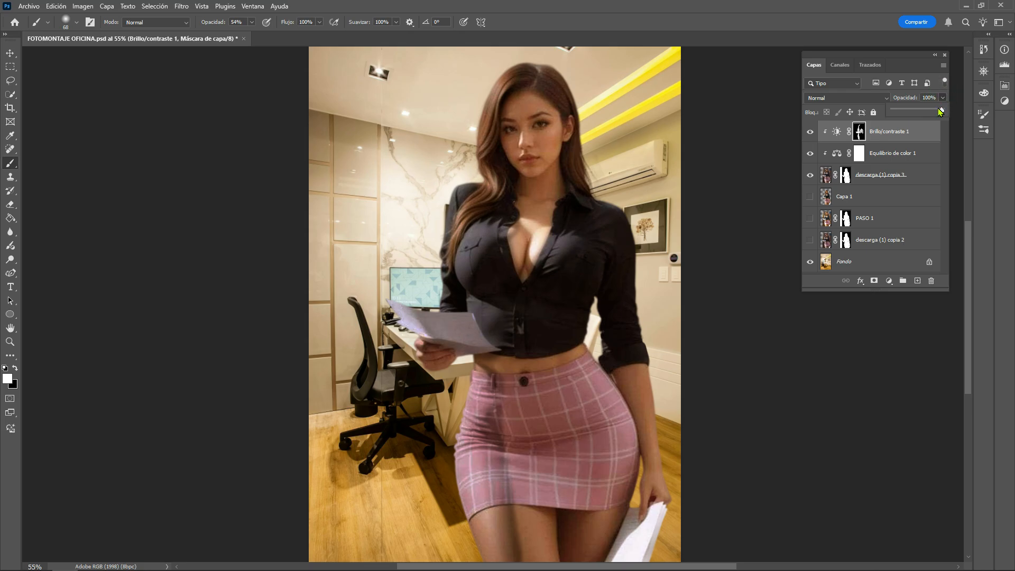
drag(941, 112, 925, 111)
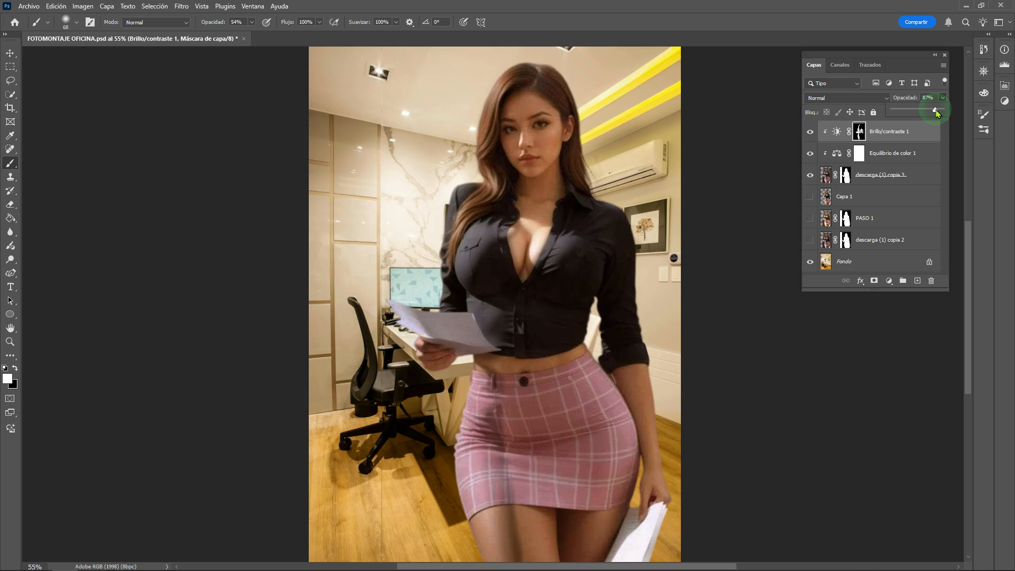
drag(936, 113, 966, 118)
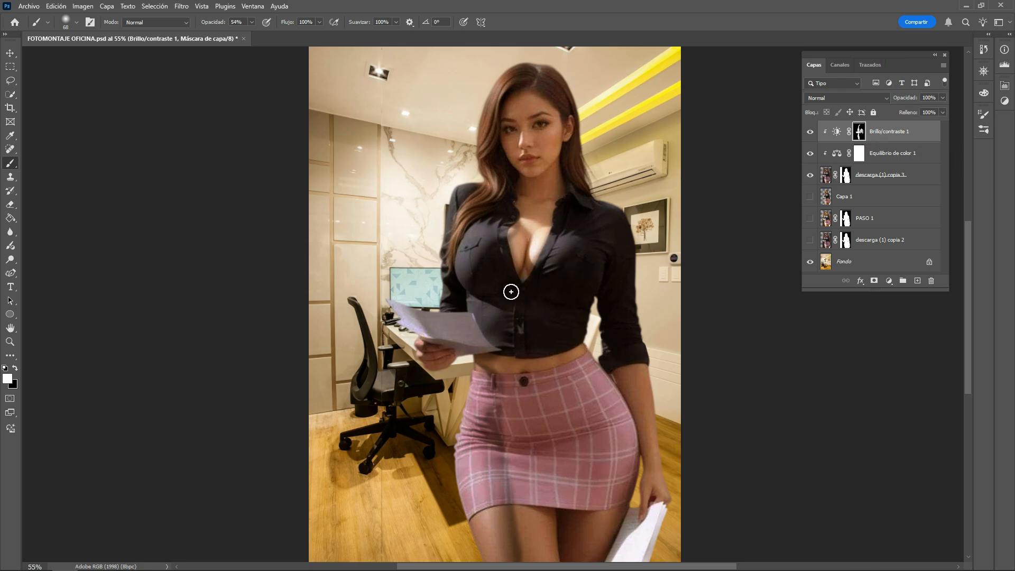
Examine the Brightness/Contrast layer's painted mask on its own and compare it with the shaded figure
scroll(478, 285, up, 4)
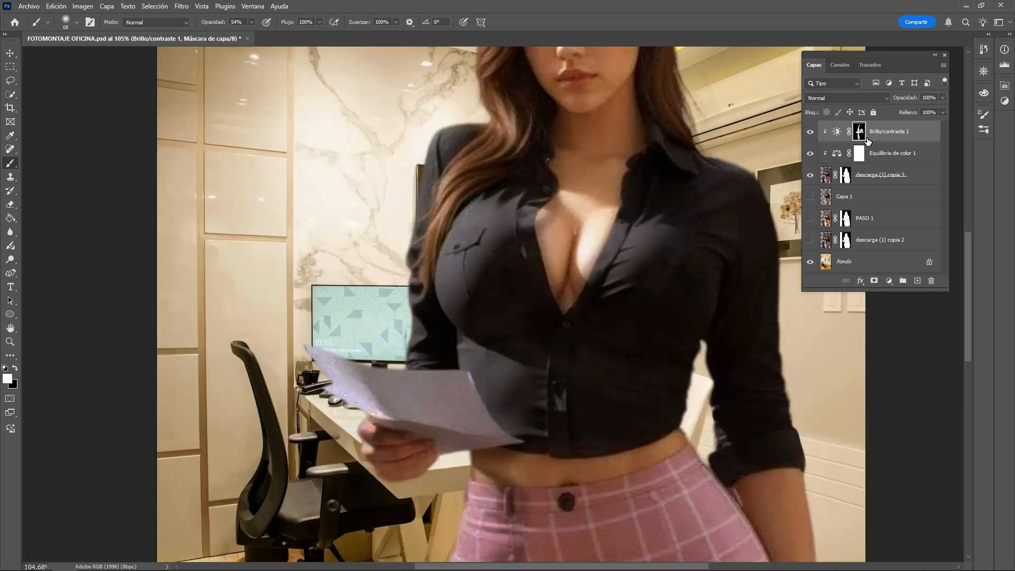
alt+click(860, 132)
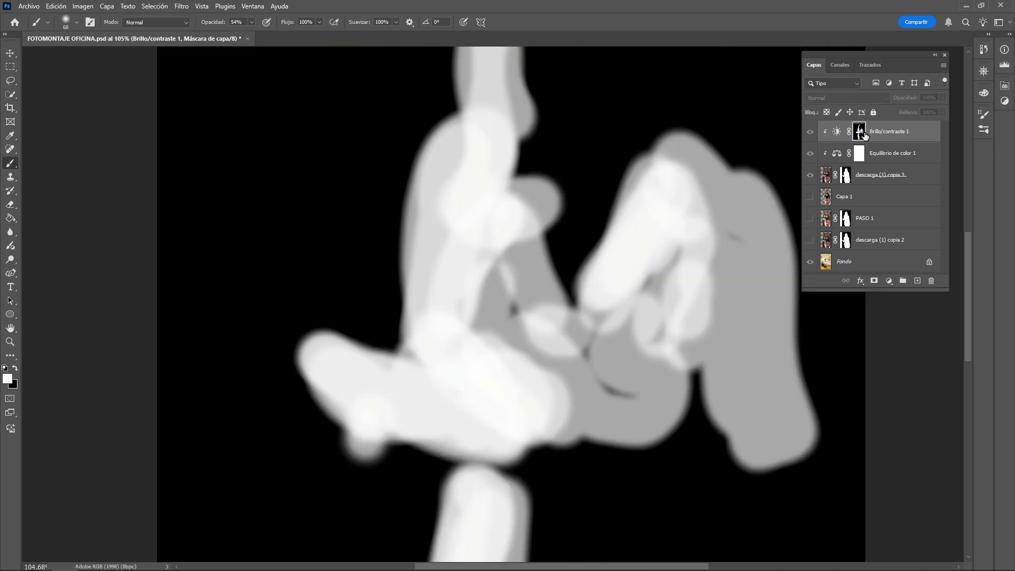
alt+click(861, 132)
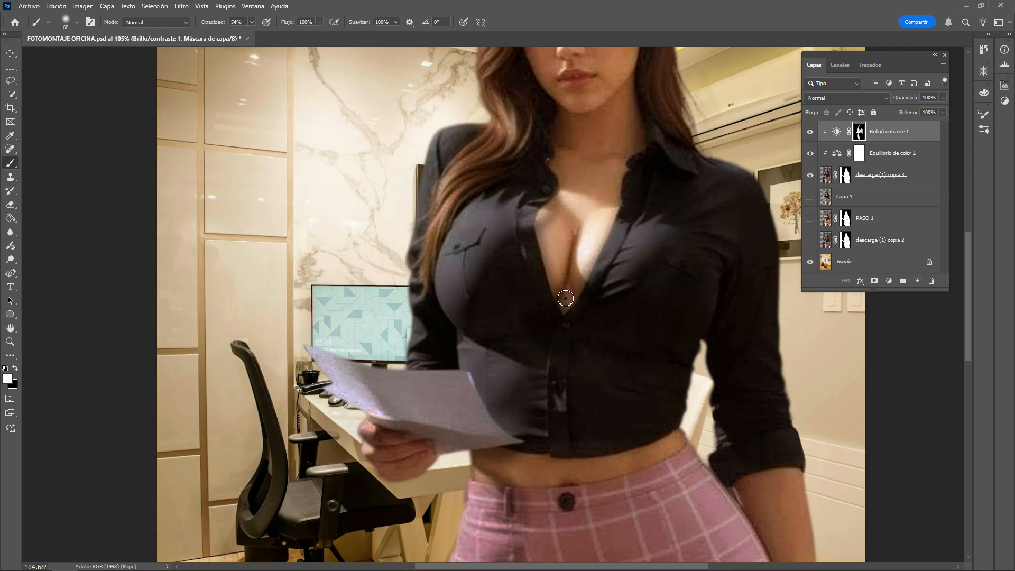
scroll(565, 298, down, 3)
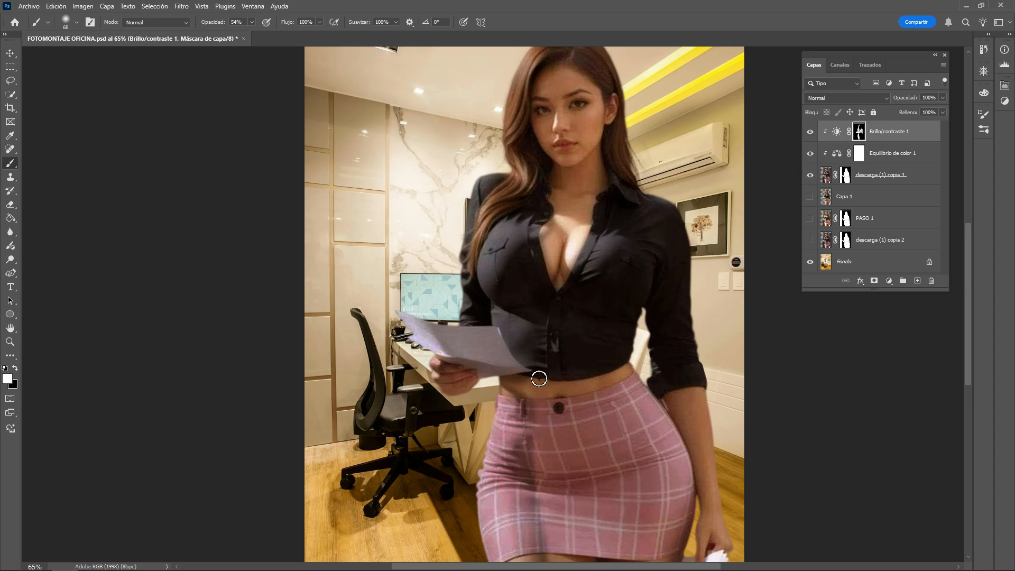
scroll(548, 295, down, 4)
scroll(575, 407, up, 1)
scroll(521, 502, up, 2)
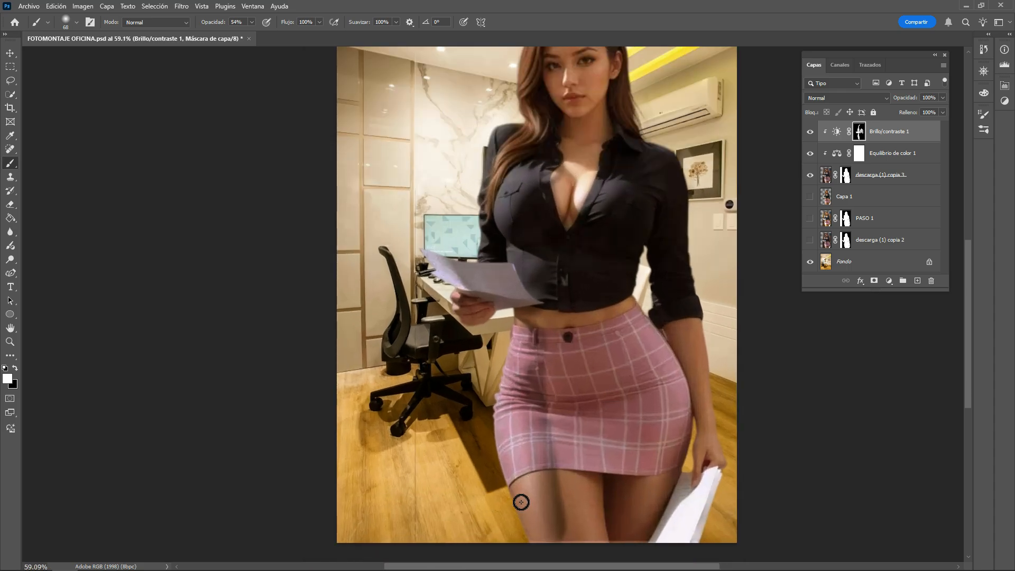
scroll(521, 502, up, 1)
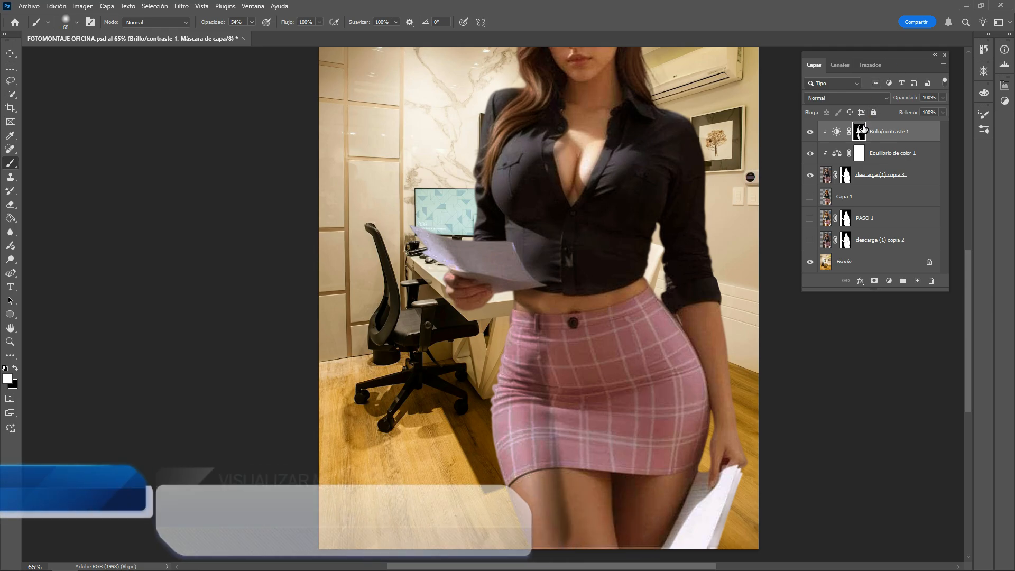
alt+click(860, 132)
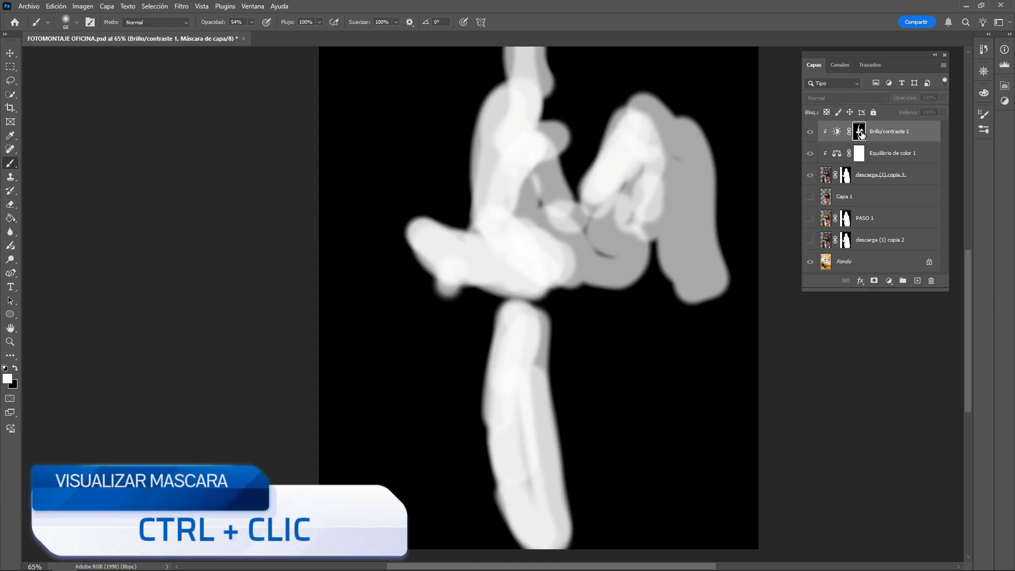
alt+click(860, 134)
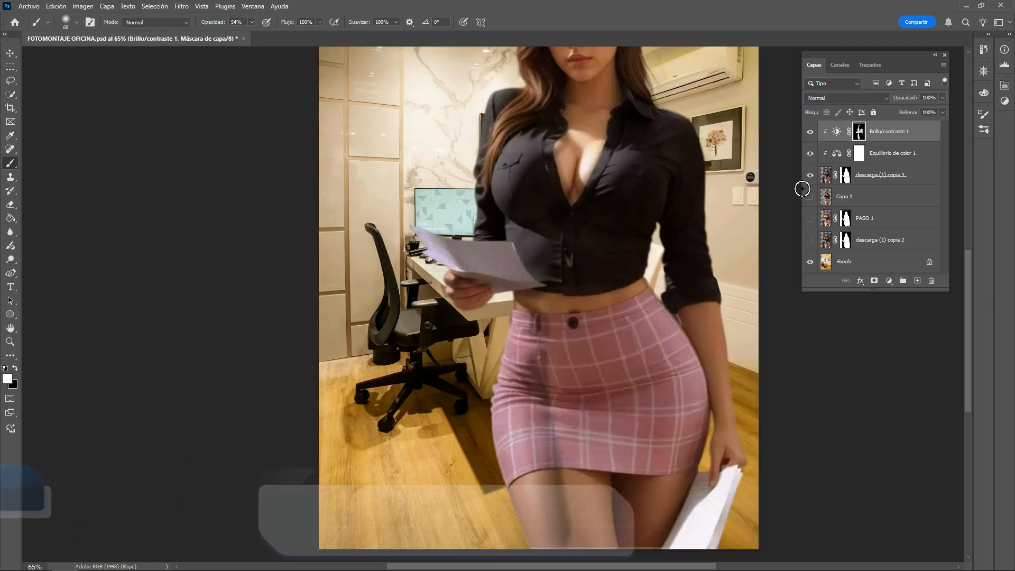
Set the brightness of the Brightness/Contrast adjustment layer to -64
double_click(840, 134)
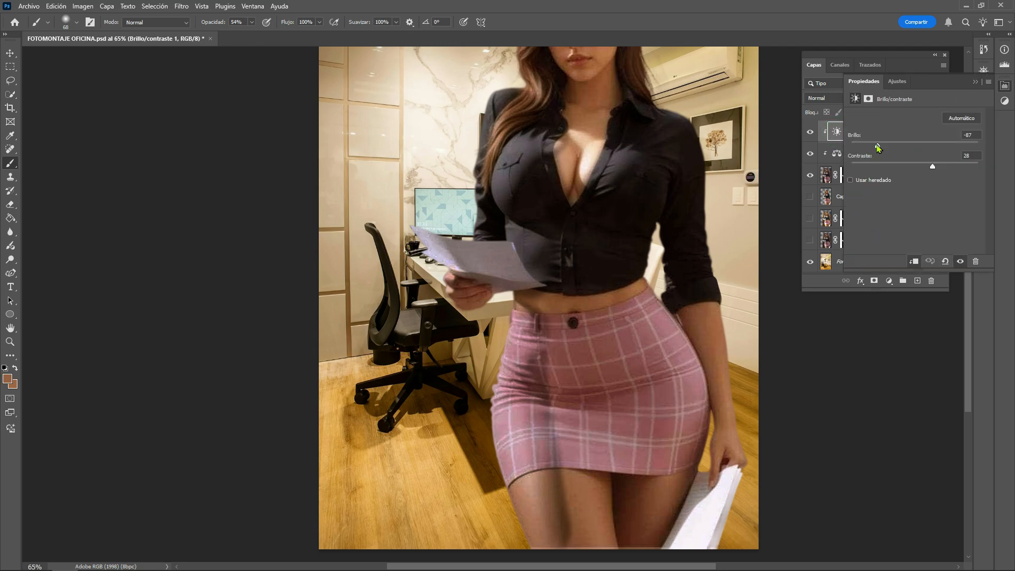
mouse_move(878, 147)
mouse_down()
mouse_move(870, 148)
mouse_move(884, 150)
mouse_up()
drag(887, 151, 903, 153)
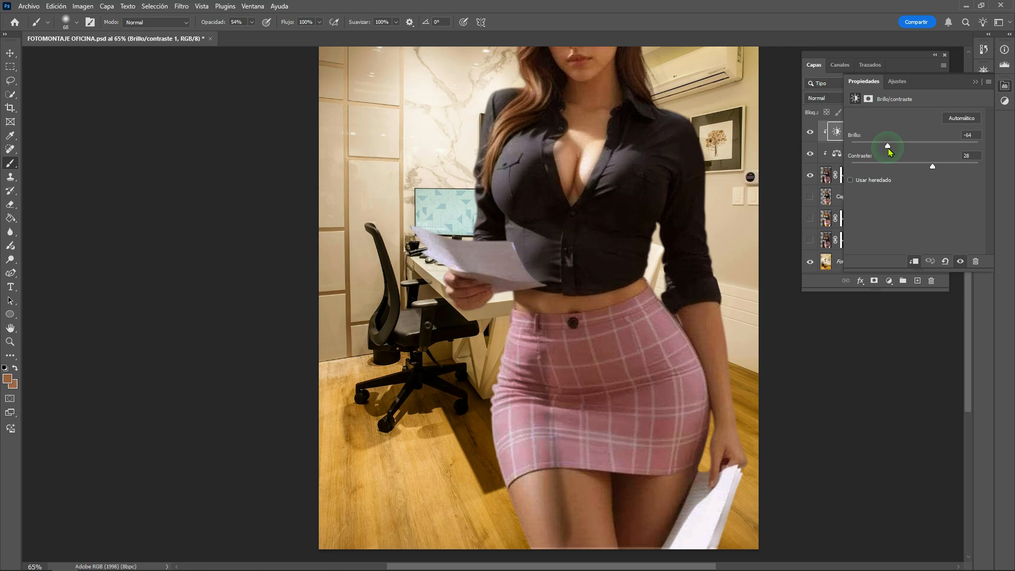
click(826, 283)
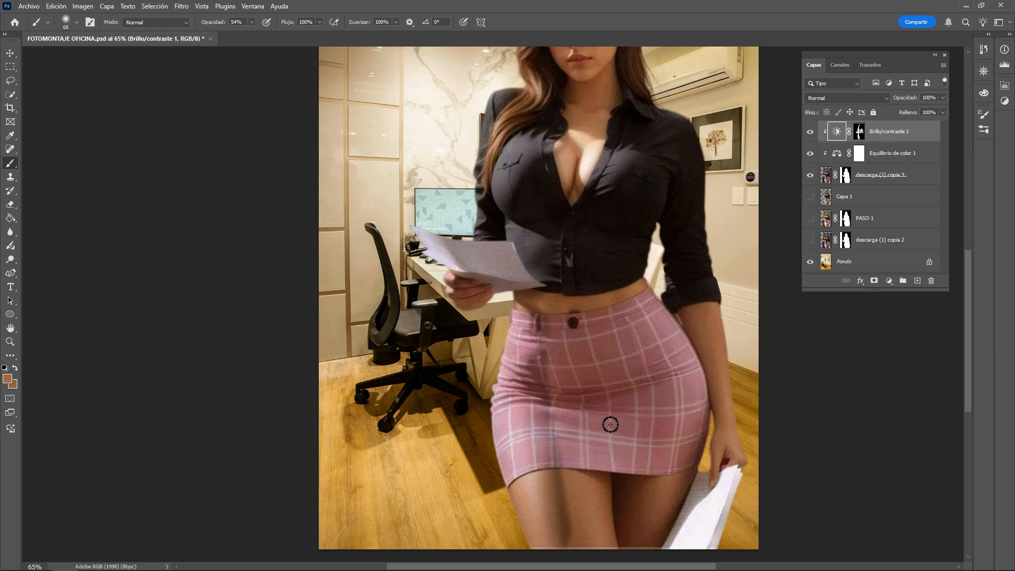
Paint black on the Brightness/Contrast mask to trim the shadow edge running down the middle of the chair-side thigh
click(859, 132)
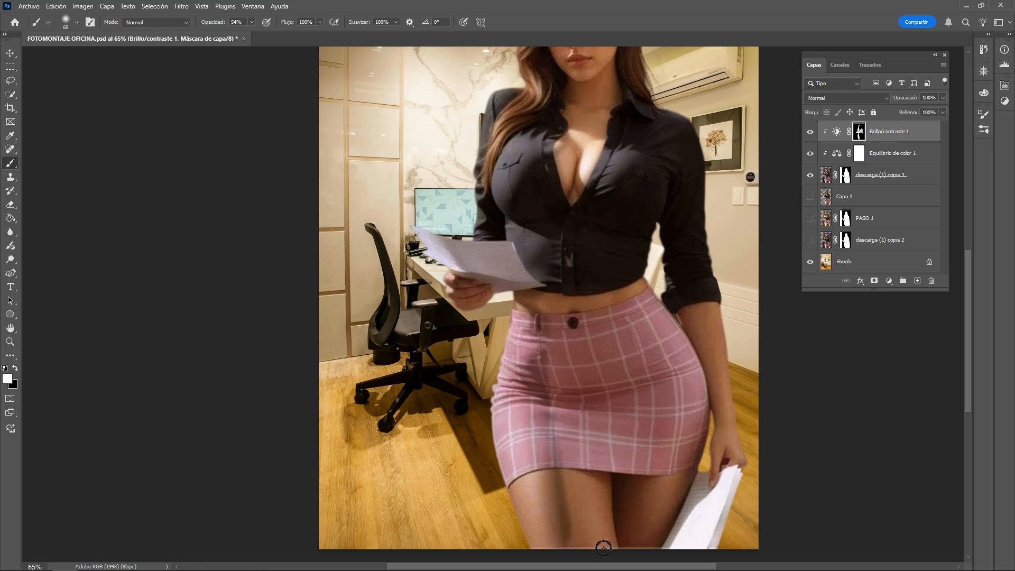
key(x)
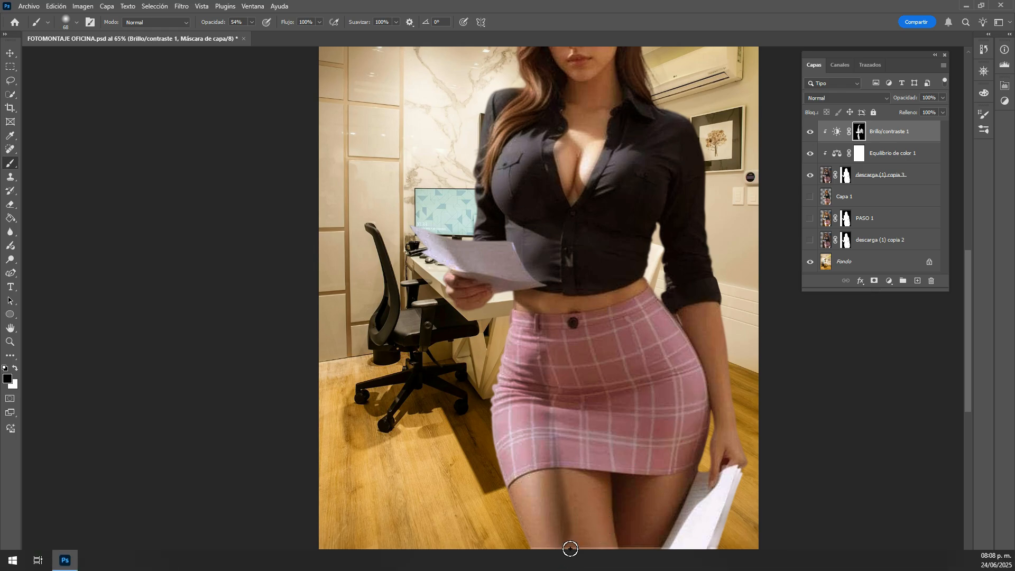
mouse_move(564, 516)
mouse_down()
mouse_move(568, 546)
mouse_move(581, 567)
mouse_up()
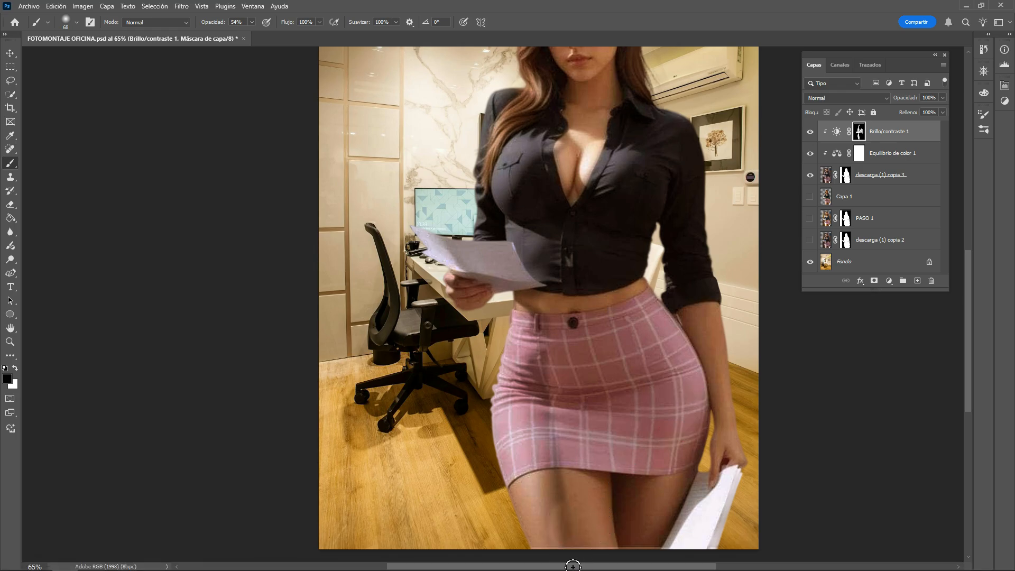
key(ctrl+z)
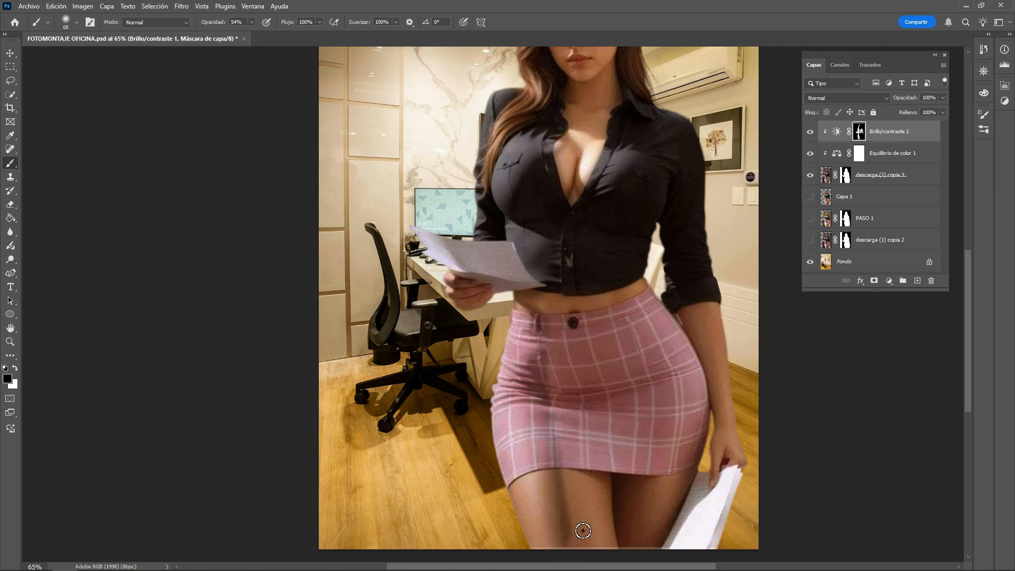
mouse_move(582, 530)
mouse_down()
mouse_move(585, 566)
mouse_move(579, 437)
mouse_move(592, 568)
mouse_move(560, 420)
mouse_move(576, 323)
mouse_move(556, 373)
mouse_move(565, 397)
mouse_move(561, 324)
mouse_move(552, 331)
mouse_move(563, 328)
mouse_move(582, 369)
mouse_move(584, 421)
mouse_move(553, 377)
mouse_move(553, 353)
mouse_move(575, 424)
mouse_move(567, 419)
mouse_move(563, 441)
mouse_move(593, 469)
mouse_move(579, 488)
mouse_move(594, 566)
mouse_move(577, 498)
mouse_move(584, 568)
mouse_move(566, 465)
mouse_move(589, 559)
mouse_move(589, 517)
mouse_move(569, 480)
mouse_move(591, 567)
mouse_up()
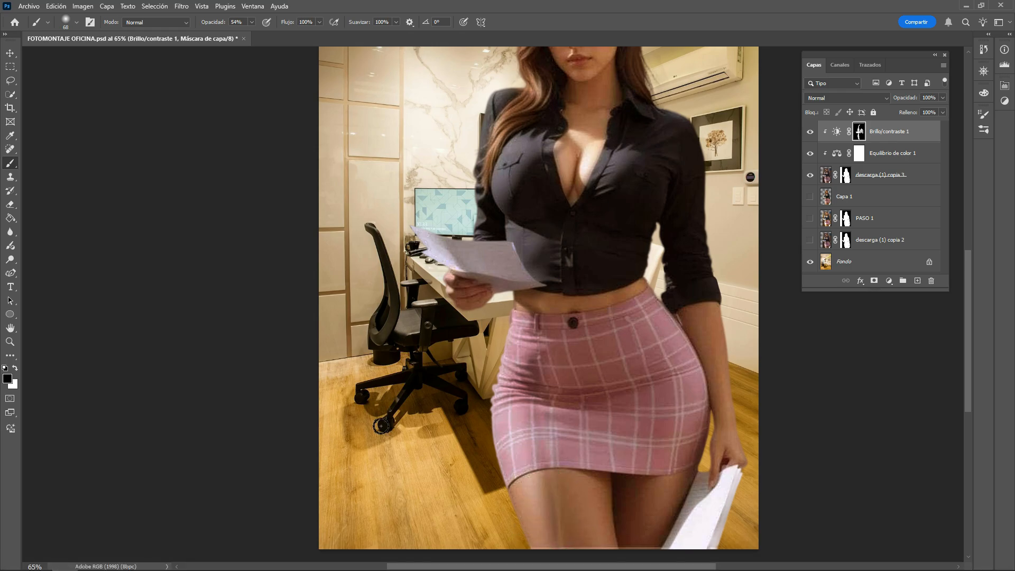
Set the brush to 95 px and 16% opacity, and paint white on the mask over the upper chair-side thigh
click(76, 23)
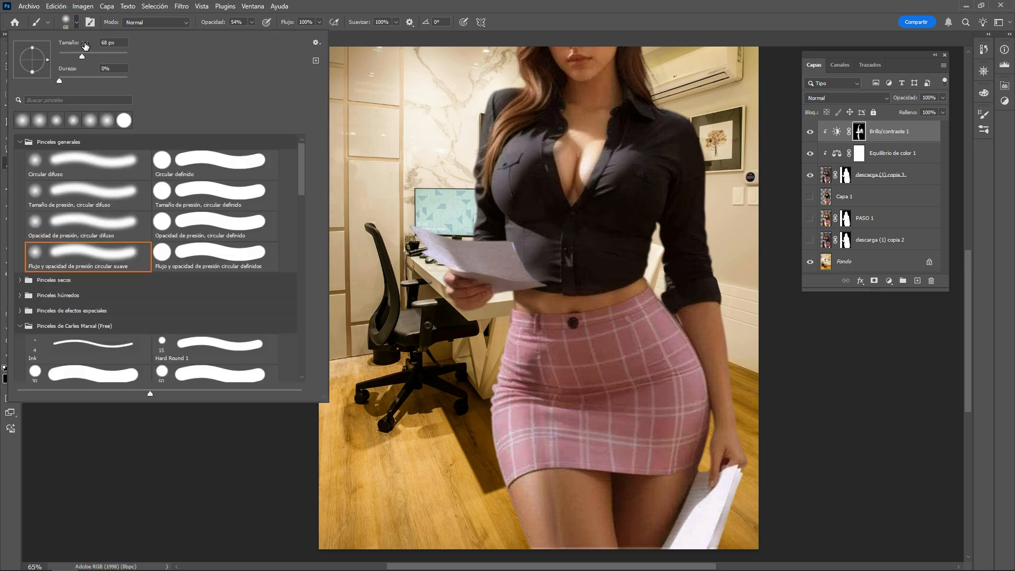
click(90, 54)
click(531, 503)
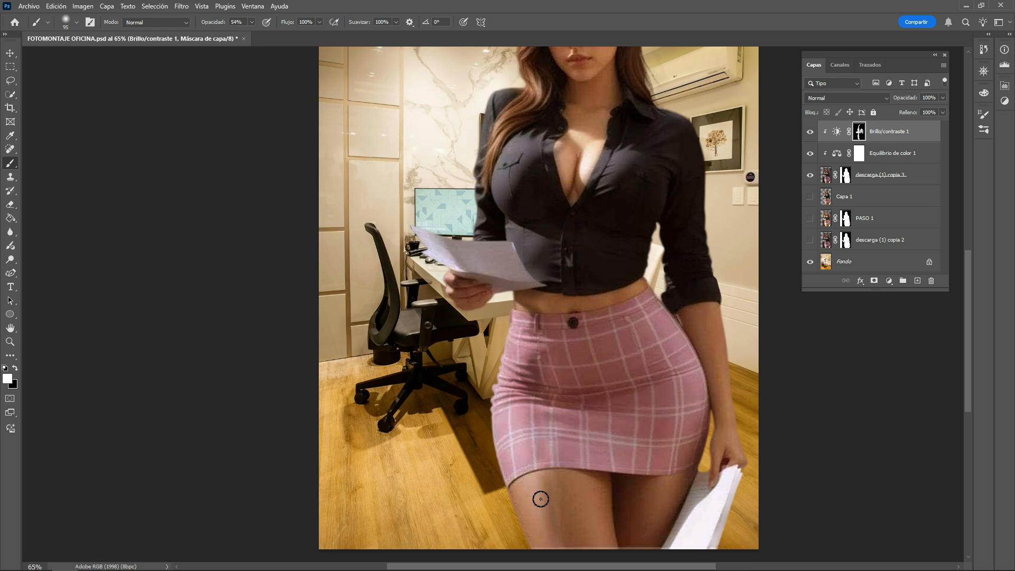
click(252, 24)
drag(236, 35, 232, 35)
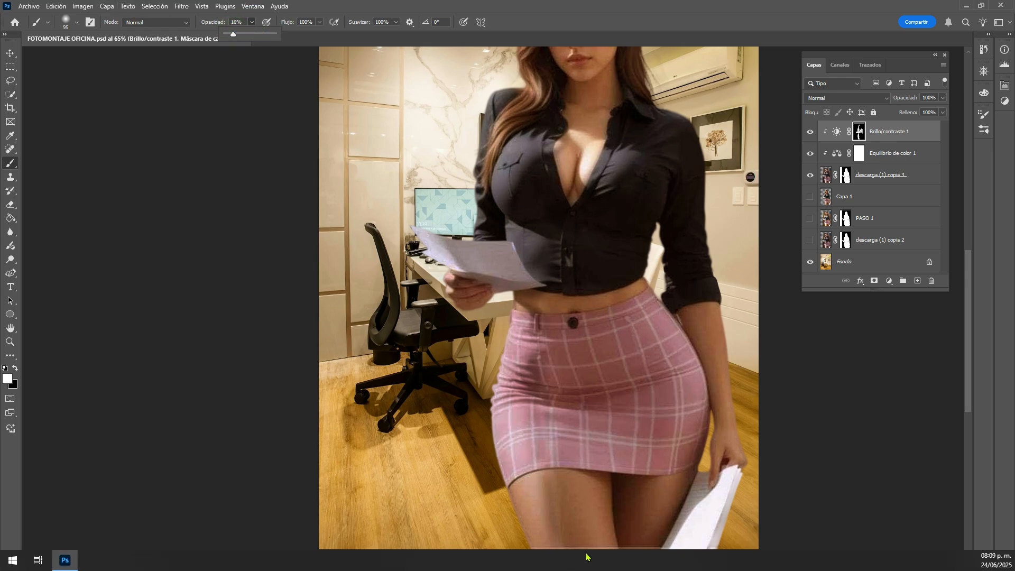
click(548, 483)
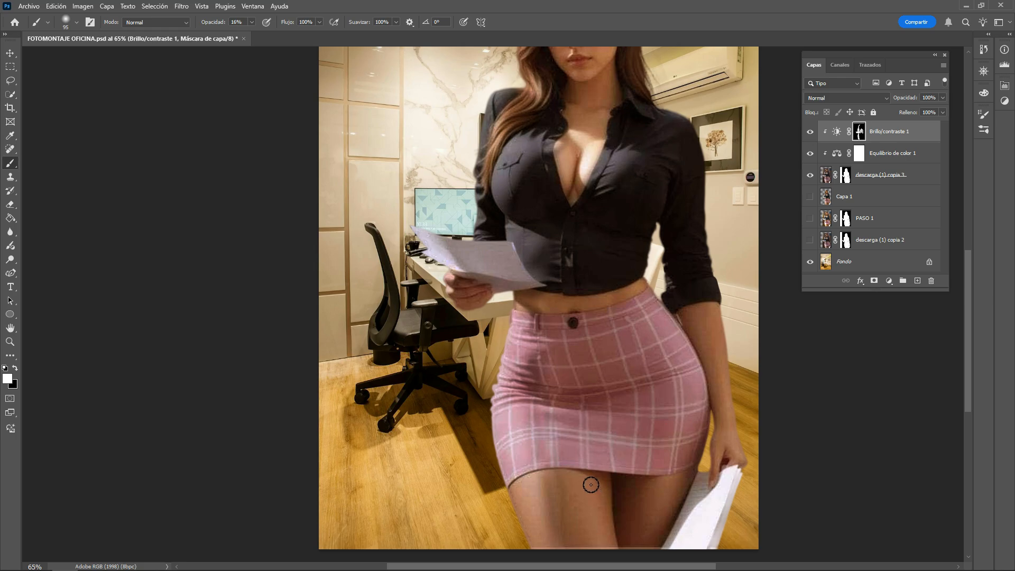
Blend the mask with faint black down the inner part of the chair-side thigh and white at the skirt hem
key(x)
drag(578, 474, 588, 567)
key(x)
drag(540, 449, 551, 456)
key(x)
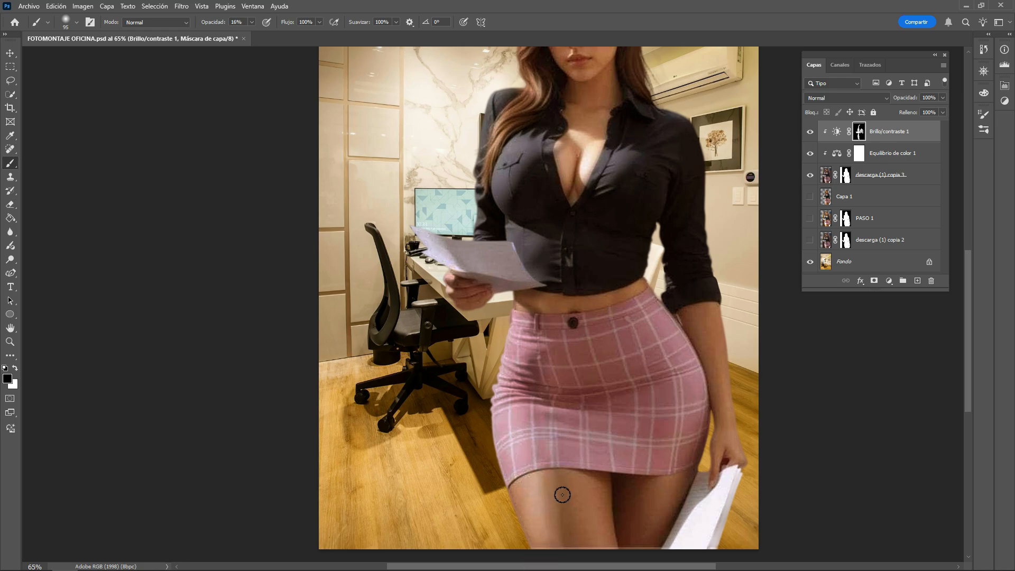
Build up white on the mask along the outer chair-side thigh and fade its inner part with black
key(x)
mouse_move(543, 537)
mouse_down()
mouse_move(546, 567)
mouse_move(541, 514)
mouse_move(544, 568)
mouse_move(545, 458)
mouse_move(535, 566)
mouse_up()
mouse_move(537, 506)
mouse_down()
mouse_move(549, 567)
mouse_move(533, 529)
mouse_up()
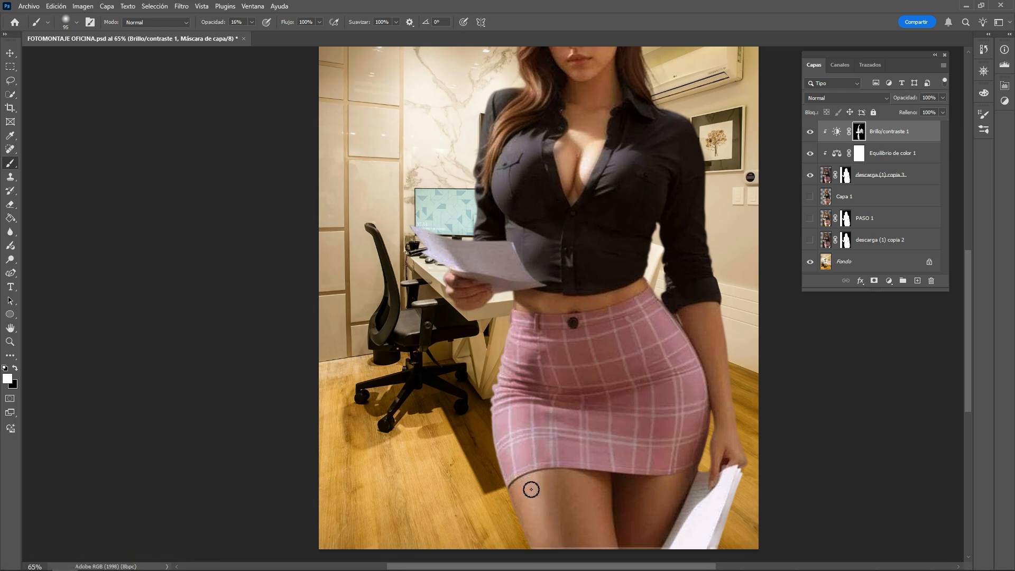
mouse_move(531, 489)
mouse_down()
mouse_move(540, 566)
mouse_move(531, 503)
mouse_move(535, 534)
mouse_move(548, 484)
mouse_move(532, 499)
mouse_move(556, 550)
mouse_move(530, 509)
mouse_move(535, 532)
mouse_move(531, 486)
mouse_move(544, 553)
mouse_up()
key(x)
mouse_move(586, 506)
mouse_down()
mouse_move(597, 568)
mouse_move(607, 500)
mouse_move(608, 557)
mouse_move(610, 539)
mouse_move(590, 558)
mouse_move(591, 504)
mouse_move(590, 555)
mouse_up()
key(x)
key(x)
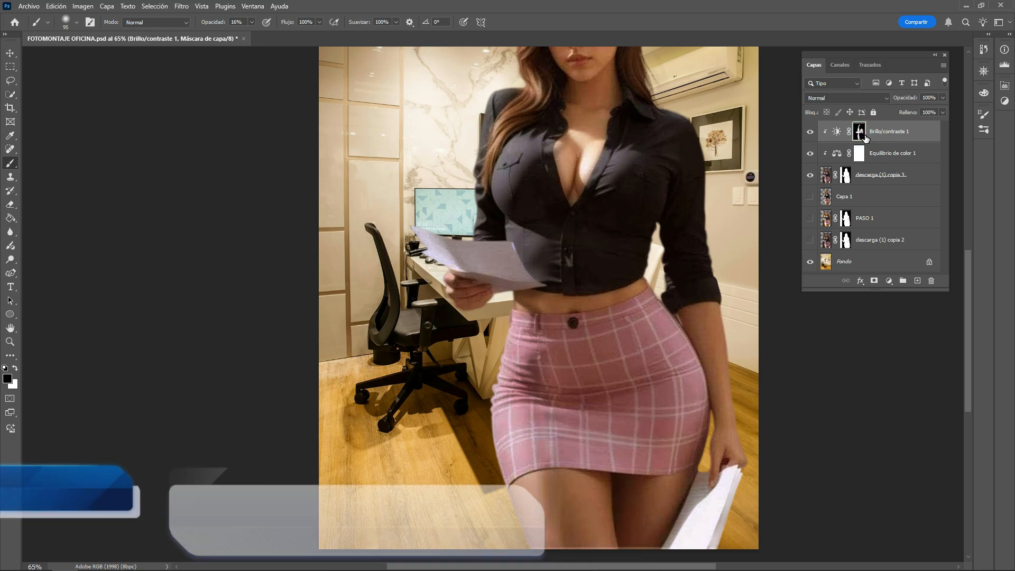
Isolate the mask, erase the grey spill beside the thigh strip with black at 100% brush opacity, and return to the image
alt+click(859, 132)
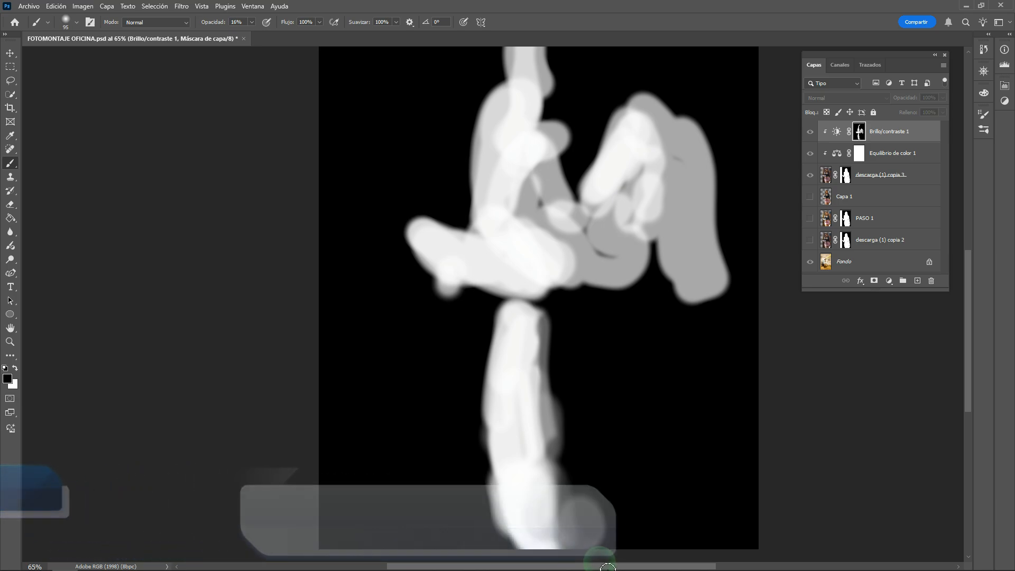
mouse_move(592, 487)
mouse_down()
mouse_move(603, 516)
mouse_move(600, 503)
mouse_move(587, 546)
mouse_move(588, 515)
mouse_move(607, 521)
mouse_up()
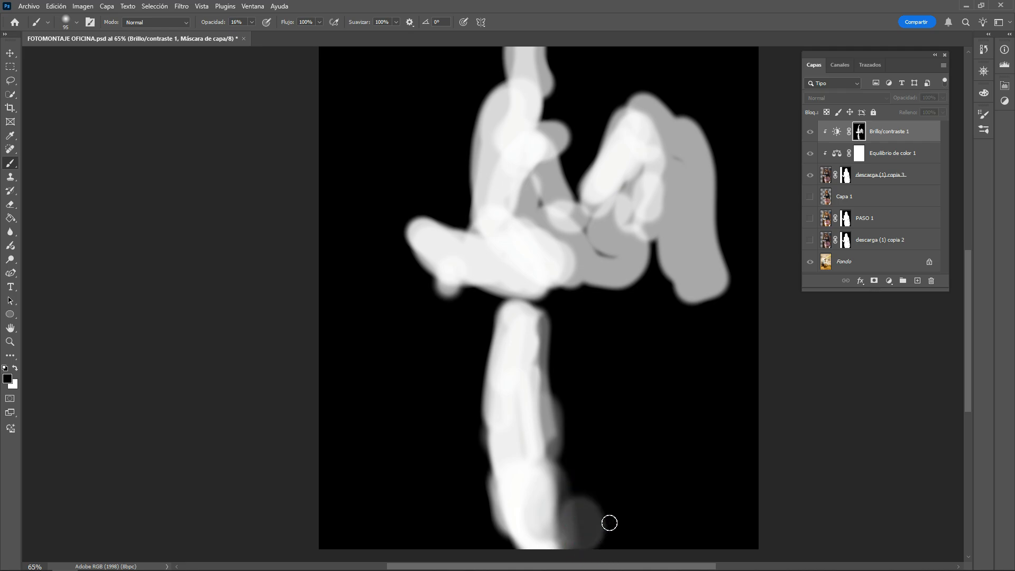
click(252, 23)
drag(252, 35, 545, 148)
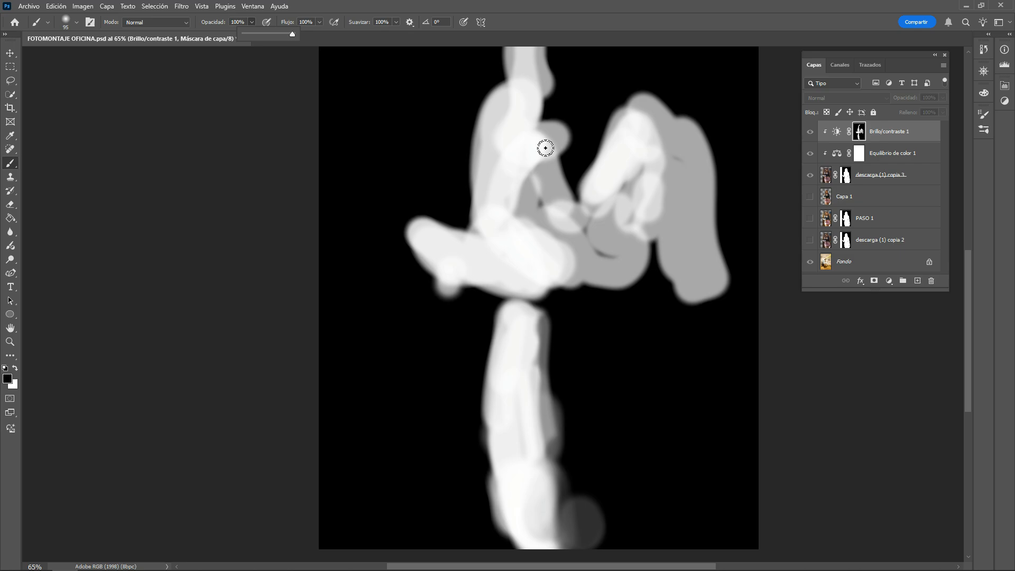
mouse_move(608, 492)
mouse_down()
mouse_move(610, 568)
mouse_move(588, 471)
mouse_move(590, 567)
mouse_up()
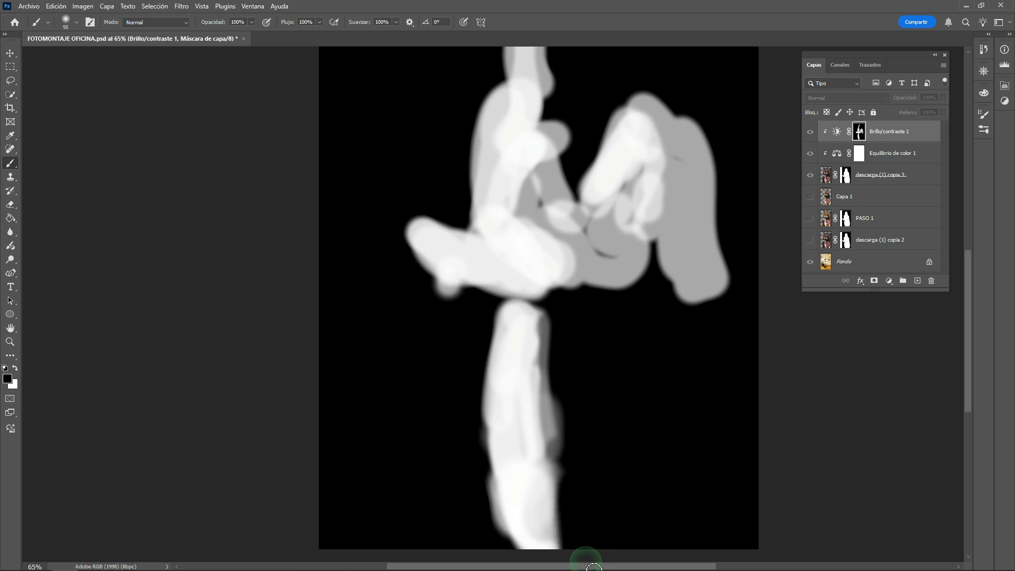
mouse_move(578, 483)
mouse_down()
mouse_move(569, 503)
mouse_move(575, 555)
mouse_move(561, 550)
mouse_up()
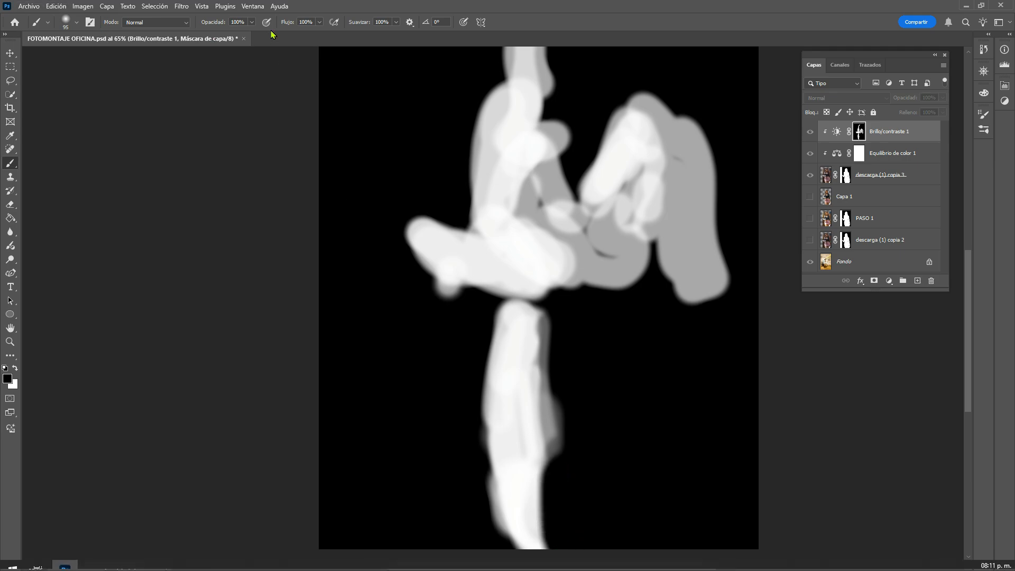
alt+click(864, 136)
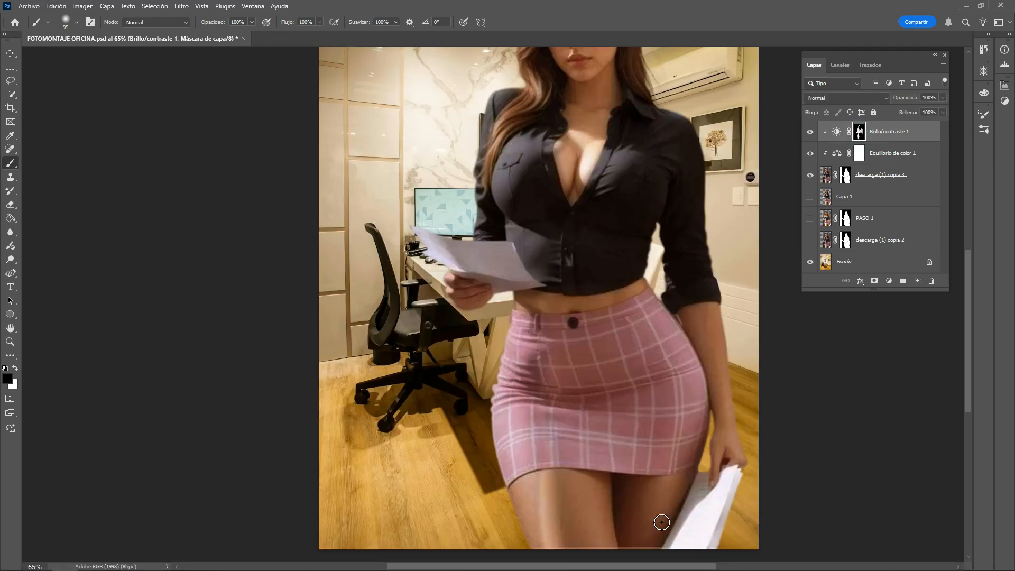
Paint white on the mask at 40% brush opacity down the chair-side thigh to rebuild its shadow
click(250, 24)
drag(254, 34, 223, 34)
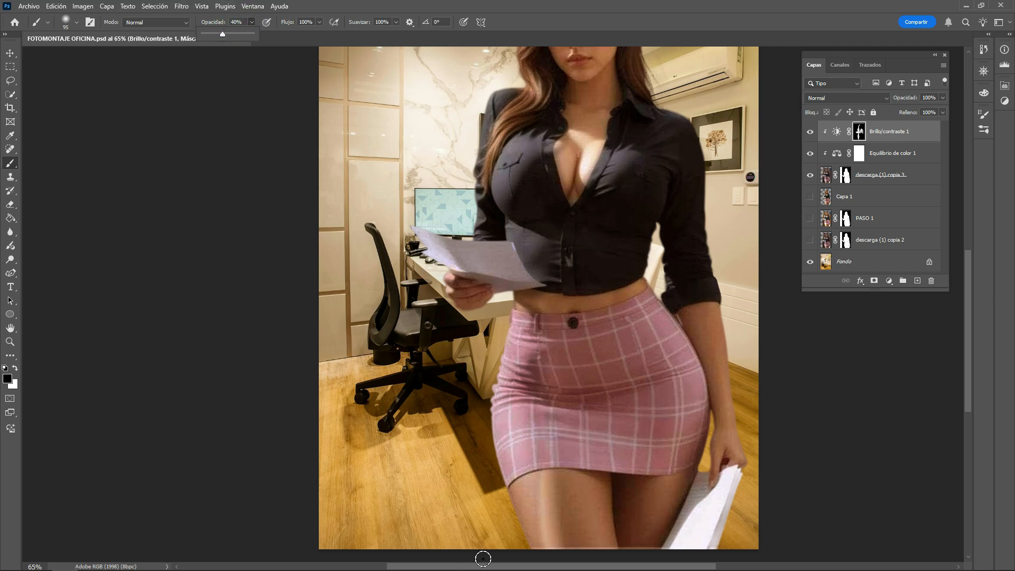
key(x)
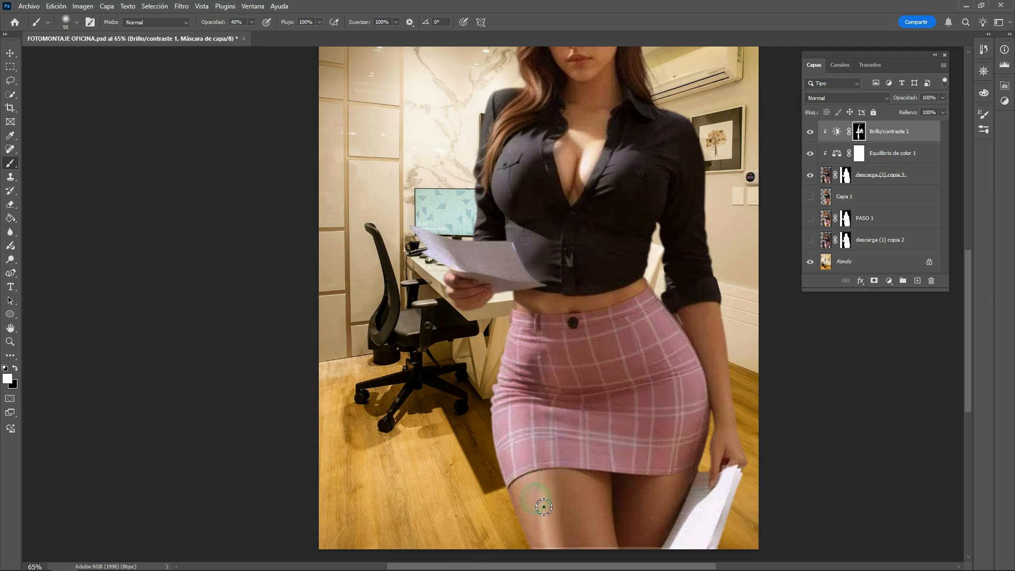
drag(538, 491, 545, 565)
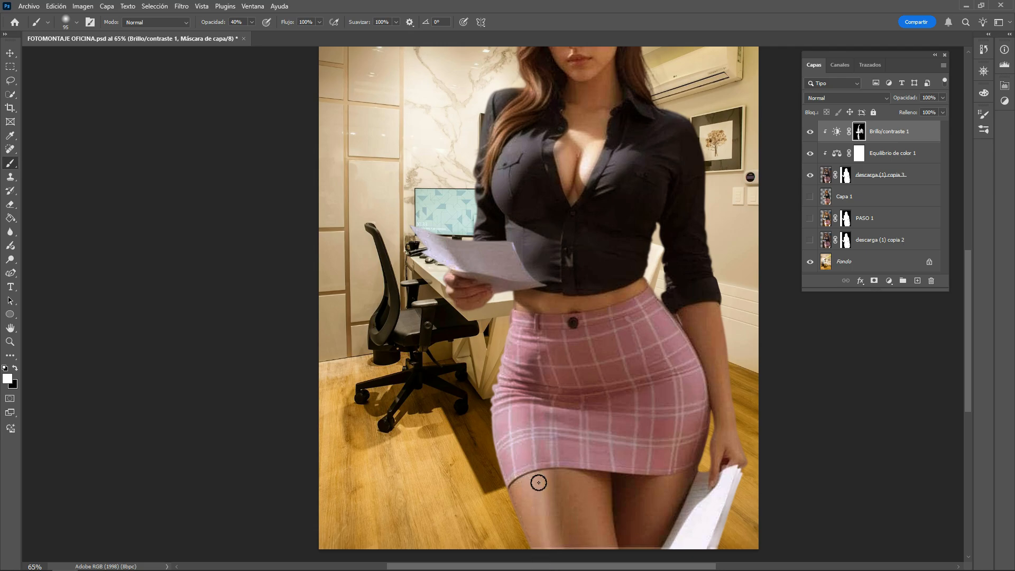
drag(543, 515, 555, 567)
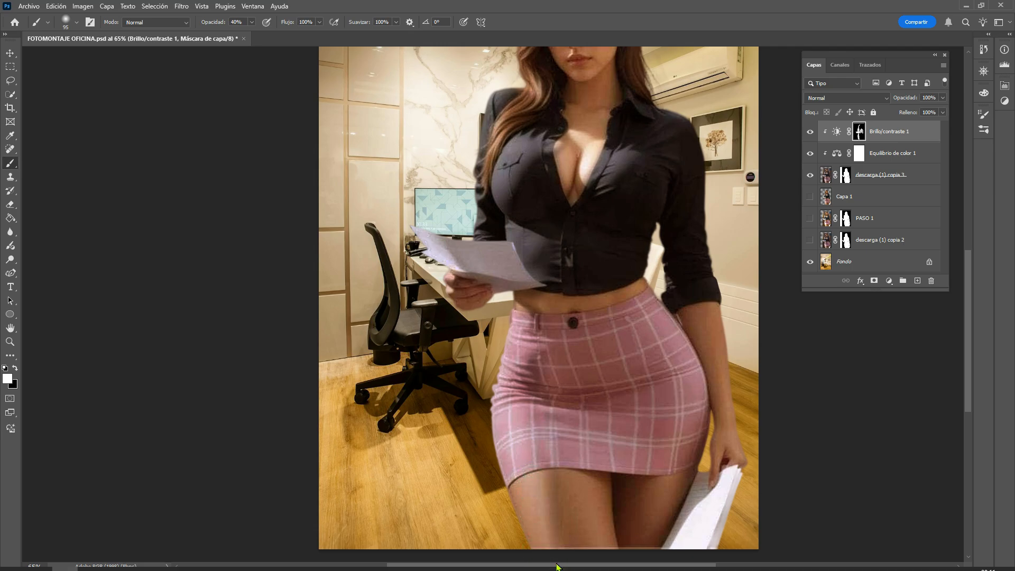
drag(551, 473, 550, 567)
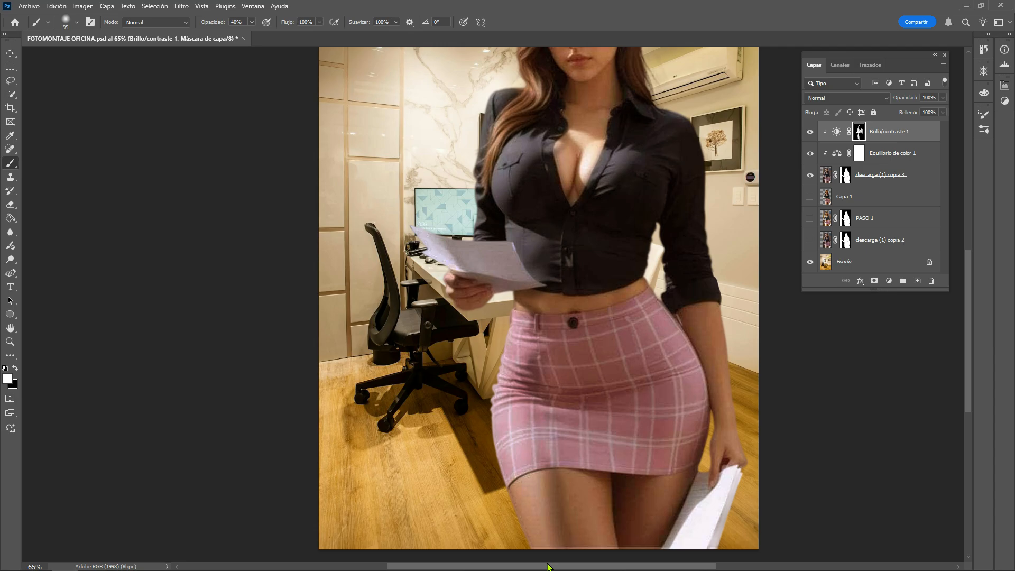
Paint black on the mask over the inner part of the thigh and across the skirt's waistband to soften the shadow
key(x)
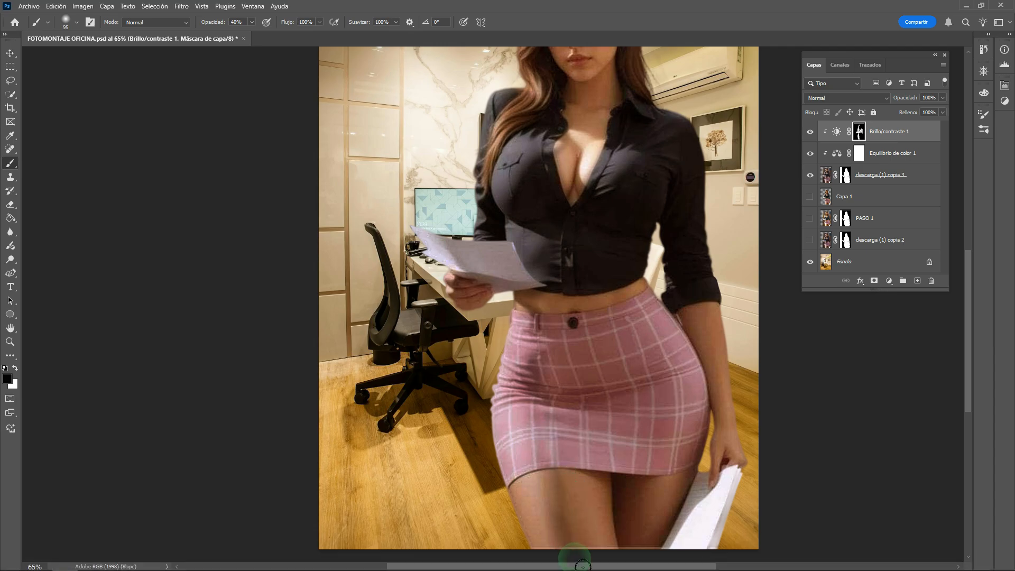
mouse_move(579, 499)
mouse_down()
mouse_move(585, 555)
mouse_move(602, 550)
mouse_up()
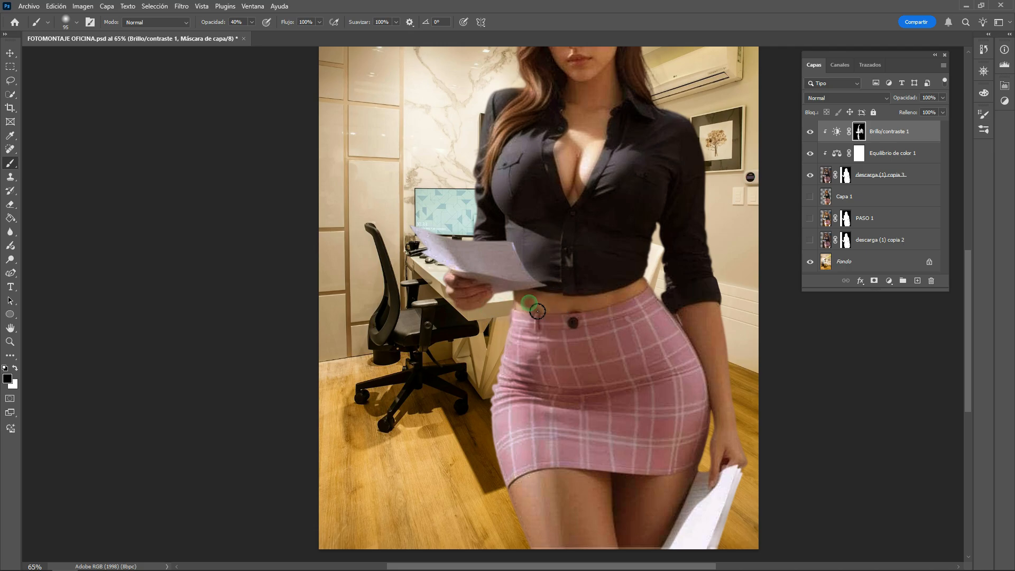
drag(561, 316, 512, 313)
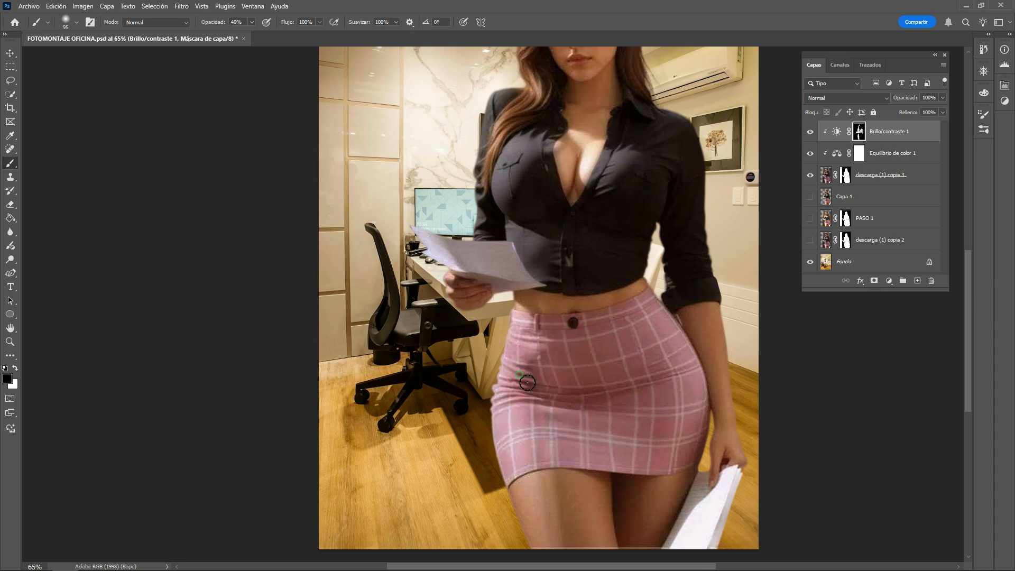
Reduce the brush size to 51 px, try a black dab on the raised sheet of paper, and undo it
right_click(559, 389)
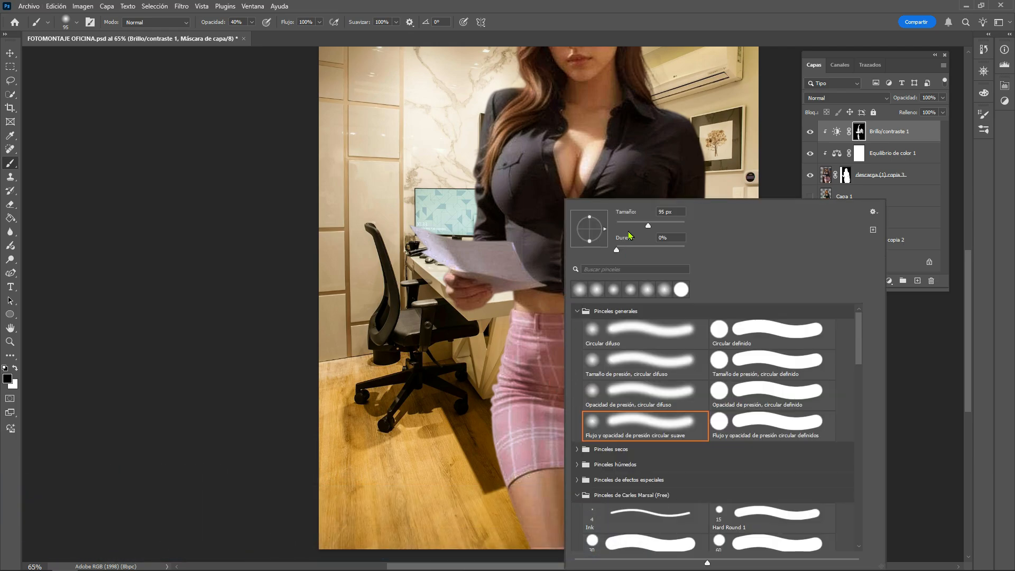
drag(636, 225, 628, 225)
click(541, 391)
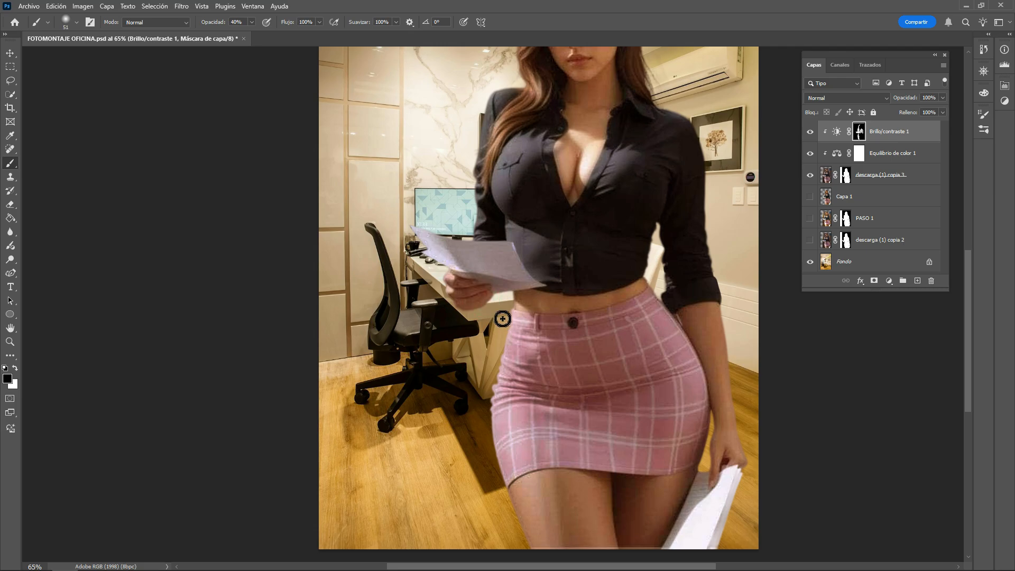
click(489, 265)
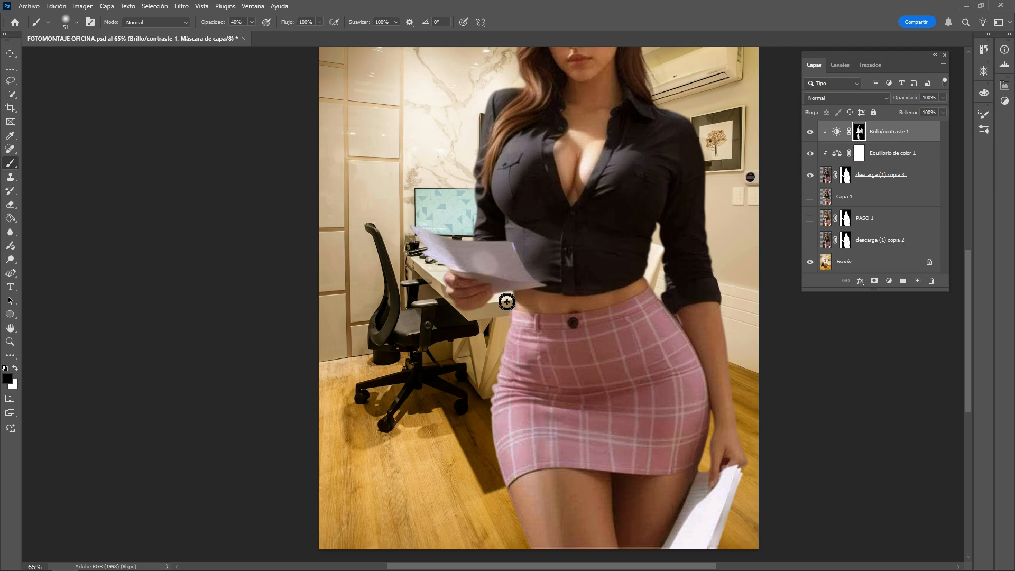
key(ctrl+z)
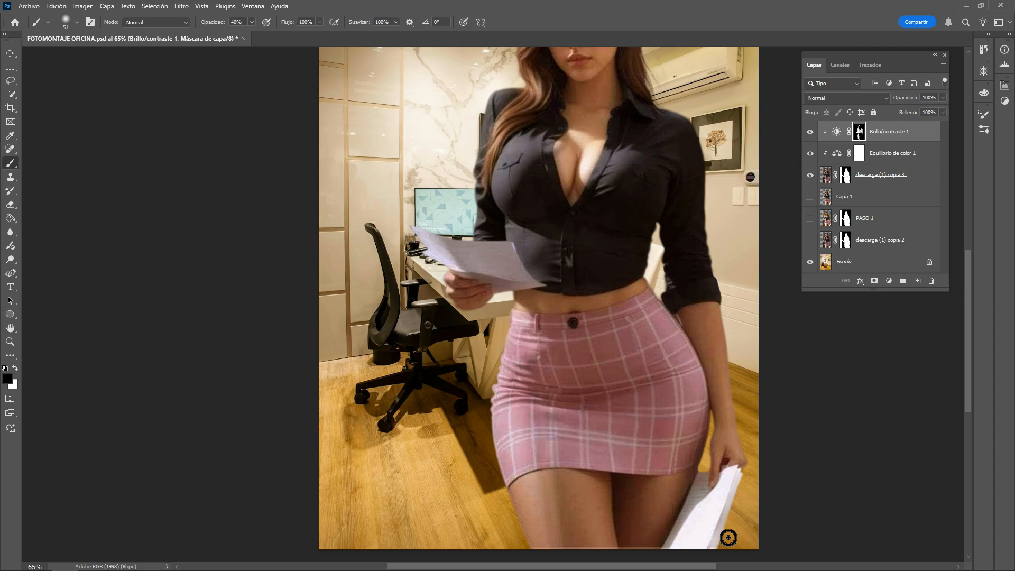
Paint white on the mask over the lowered papers at 40% brush opacity, and again at 71%, to shade them
key(x)
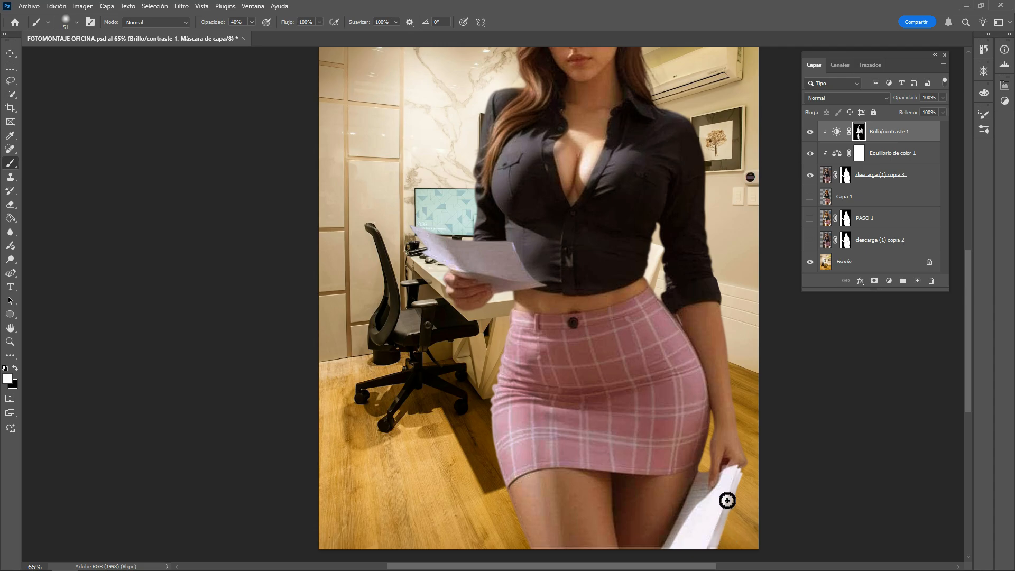
mouse_move(727, 497)
mouse_down()
mouse_move(697, 564)
mouse_move(681, 555)
mouse_move(704, 517)
mouse_move(681, 562)
mouse_move(712, 530)
mouse_move(703, 567)
mouse_move(720, 508)
mouse_up()
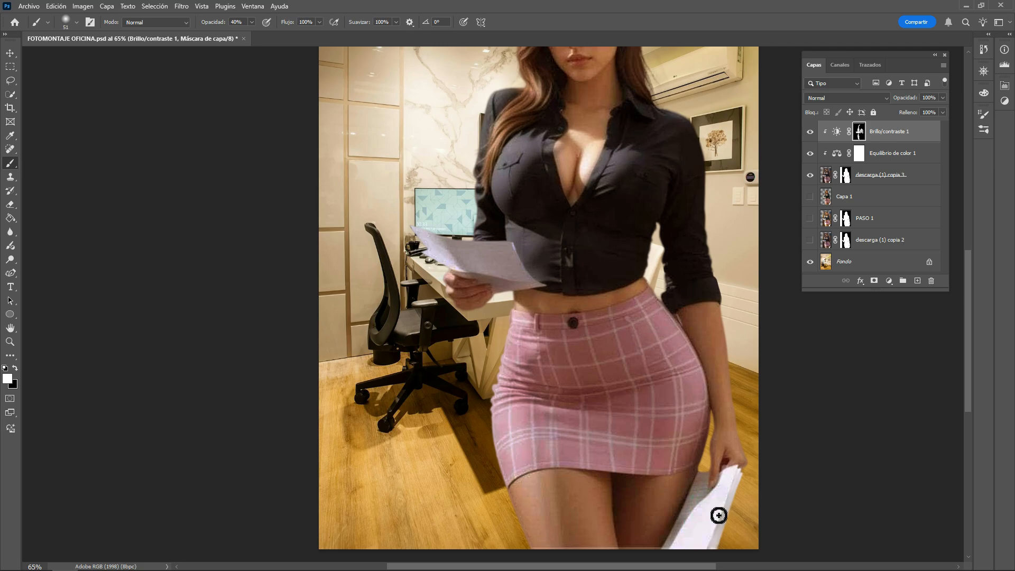
click(251, 23)
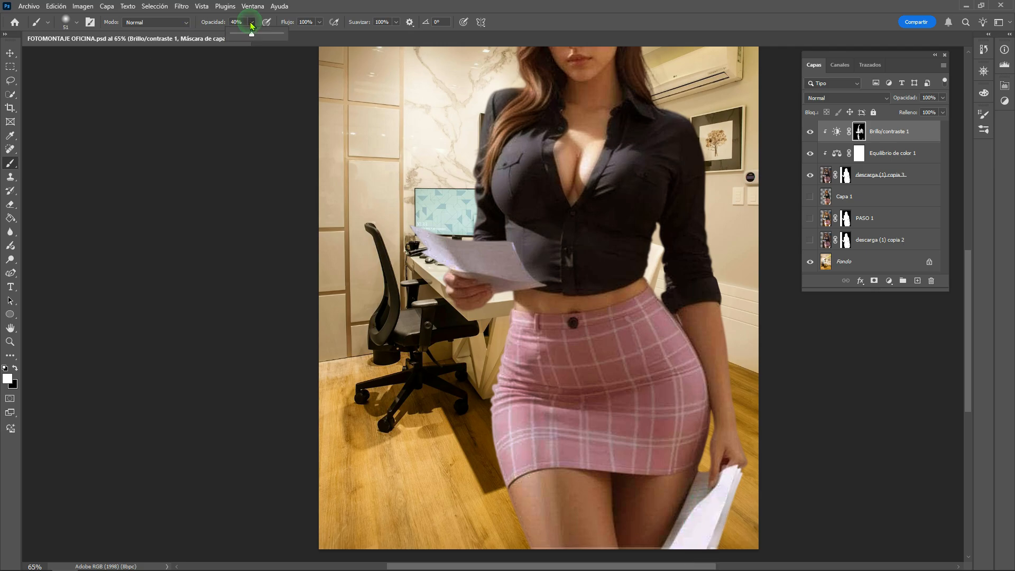
click(267, 34)
mouse_move(727, 506)
mouse_down()
mouse_move(705, 563)
mouse_move(707, 532)
mouse_move(678, 568)
mouse_move(676, 544)
mouse_up()
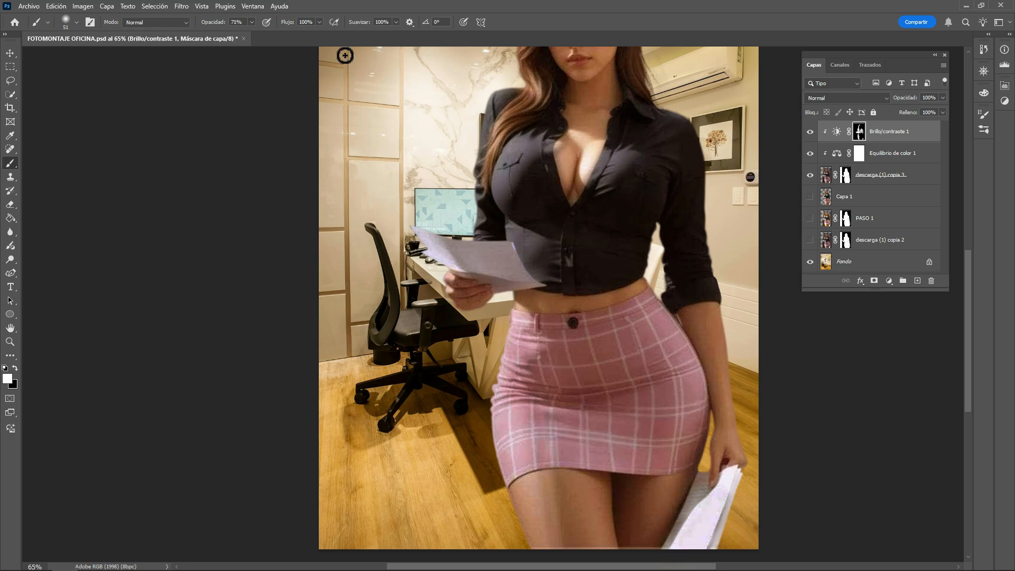
Raise the brush opacity to 87% and paint white over the lowered papers, undoing one stroke and repainting it
click(252, 22)
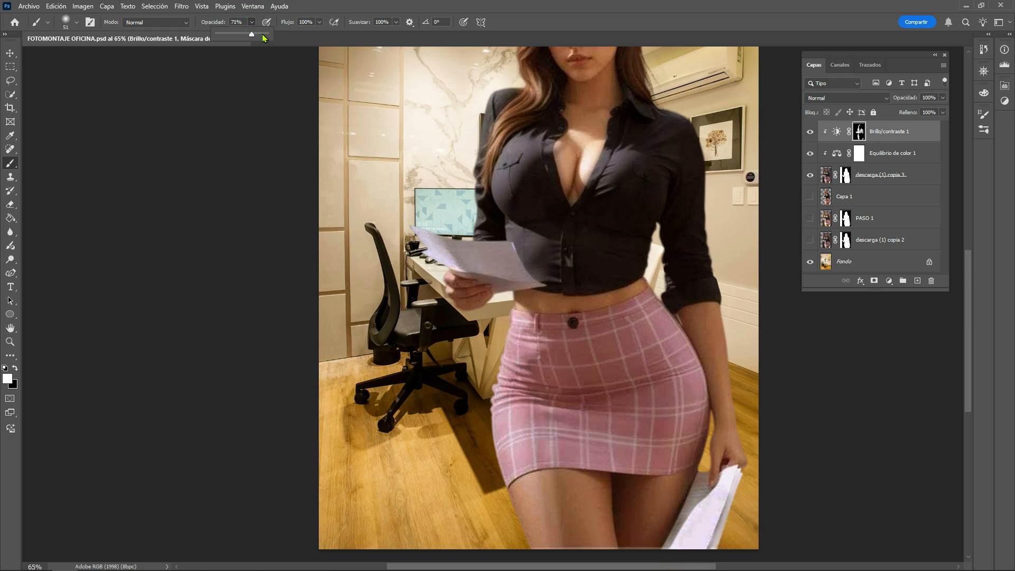
click(262, 35)
mouse_move(715, 535)
mouse_down()
mouse_move(696, 559)
mouse_move(678, 550)
mouse_move(738, 484)
mouse_move(731, 502)
mouse_move(742, 478)
mouse_move(705, 567)
mouse_move(716, 544)
mouse_move(718, 568)
mouse_move(710, 548)
mouse_move(690, 564)
mouse_move(702, 530)
mouse_move(684, 557)
mouse_move(702, 482)
mouse_up()
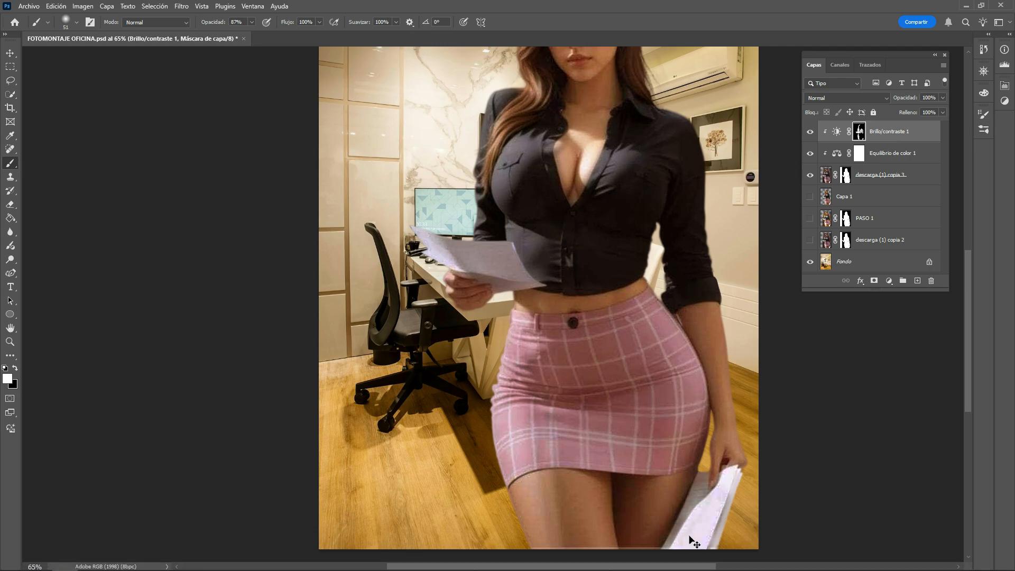
key(ctrl+z)
mouse_move(697, 512)
mouse_down()
mouse_move(680, 568)
mouse_move(728, 502)
mouse_move(718, 550)
mouse_move(698, 568)
mouse_move(742, 483)
mouse_move(743, 494)
mouse_move(741, 476)
mouse_move(707, 551)
mouse_move(735, 507)
mouse_move(695, 564)
mouse_move(716, 565)
mouse_move(701, 519)
mouse_move(714, 475)
mouse_move(672, 570)
mouse_move(701, 549)
mouse_move(719, 513)
mouse_move(685, 563)
mouse_move(728, 485)
mouse_move(727, 507)
mouse_move(737, 509)
mouse_move(711, 544)
mouse_move(727, 525)
mouse_move(713, 518)
mouse_move(694, 548)
mouse_move(711, 533)
mouse_up()
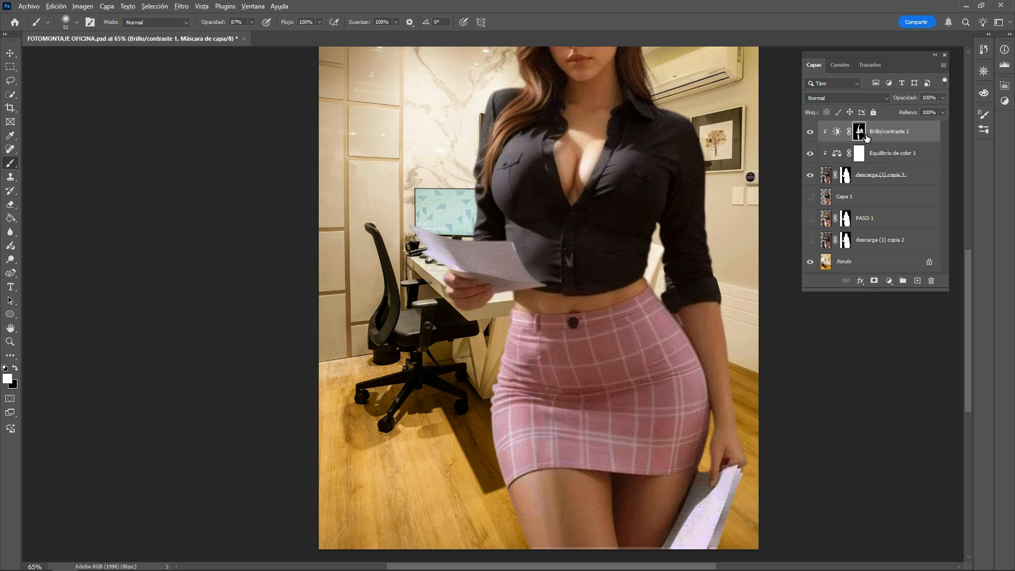
Check the isolated mask against the image, and fine-tune the Brightness value of the Brightness/Contrast adjustment, trying -81
alt+click(865, 136)
alt+click(864, 139)
double_click(844, 137)
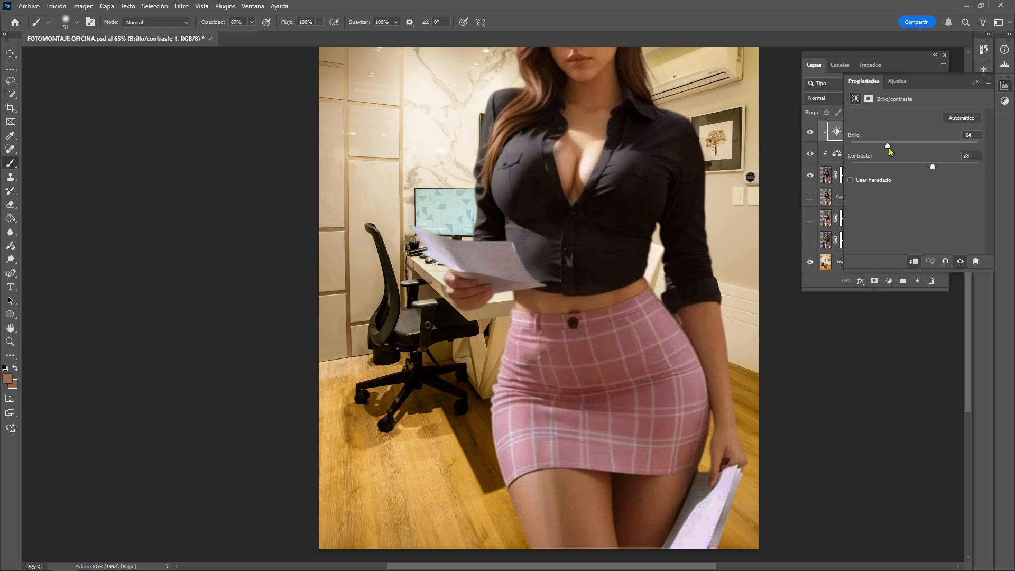
mouse_move(890, 148)
mouse_down()
mouse_move(901, 149)
mouse_move(891, 149)
mouse_up()
drag(888, 148, 893, 148)
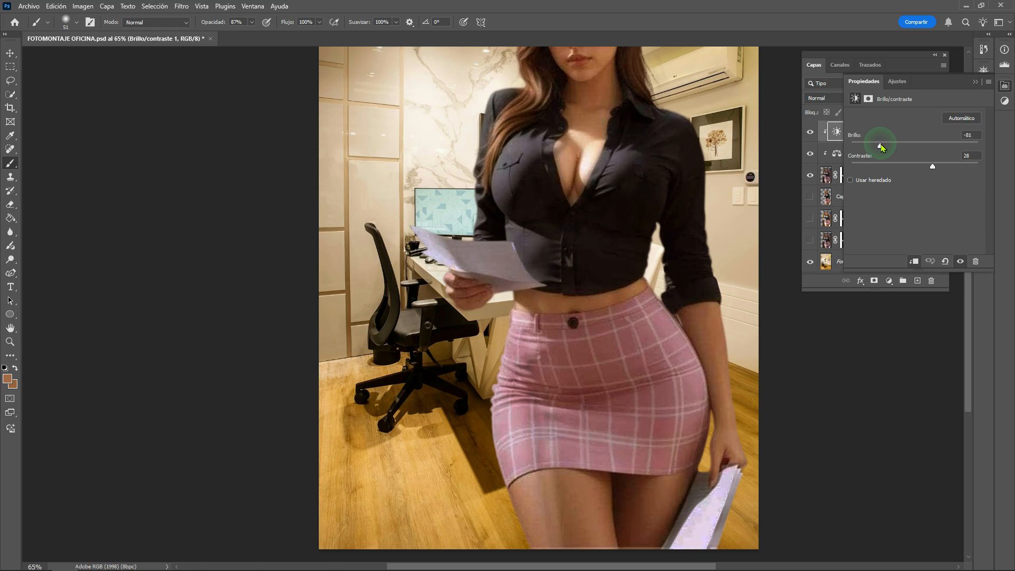
drag(880, 147, 886, 148)
drag(878, 148, 884, 149)
click(826, 287)
Reduce the Brightness/Contrast adjustment layer's opacity to 86%
click(943, 98)
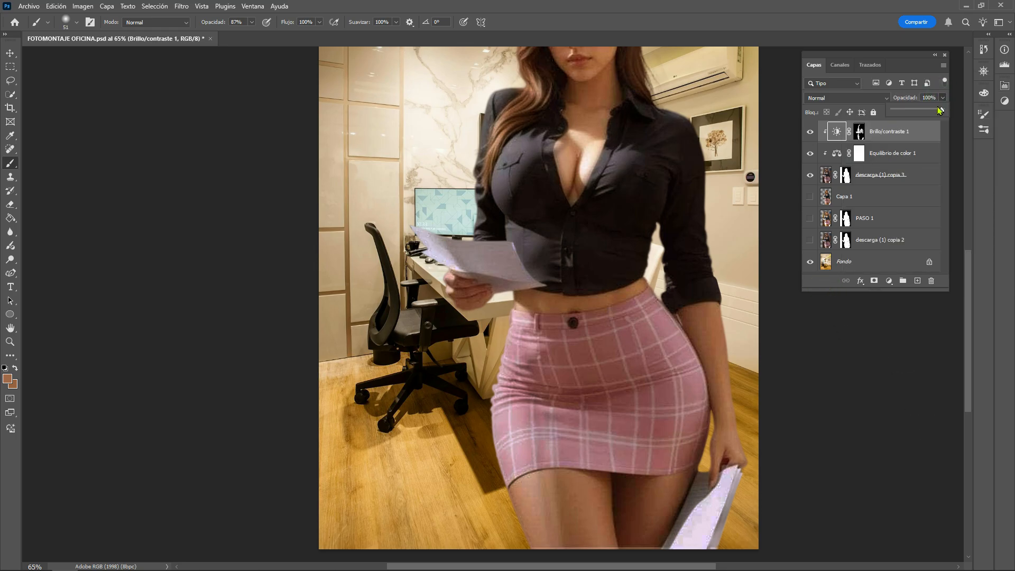
drag(944, 112, 943, 113)
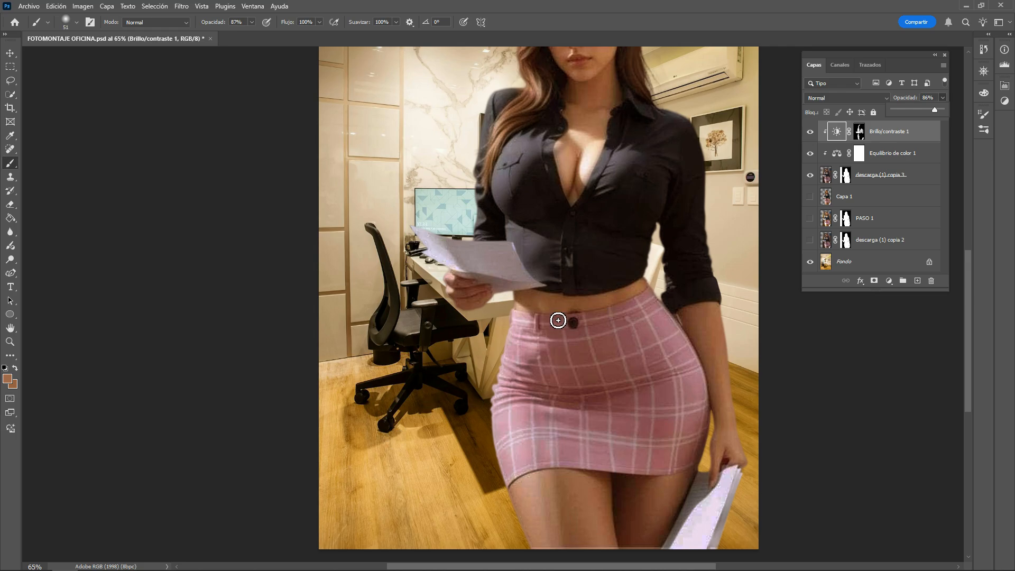
click(543, 356)
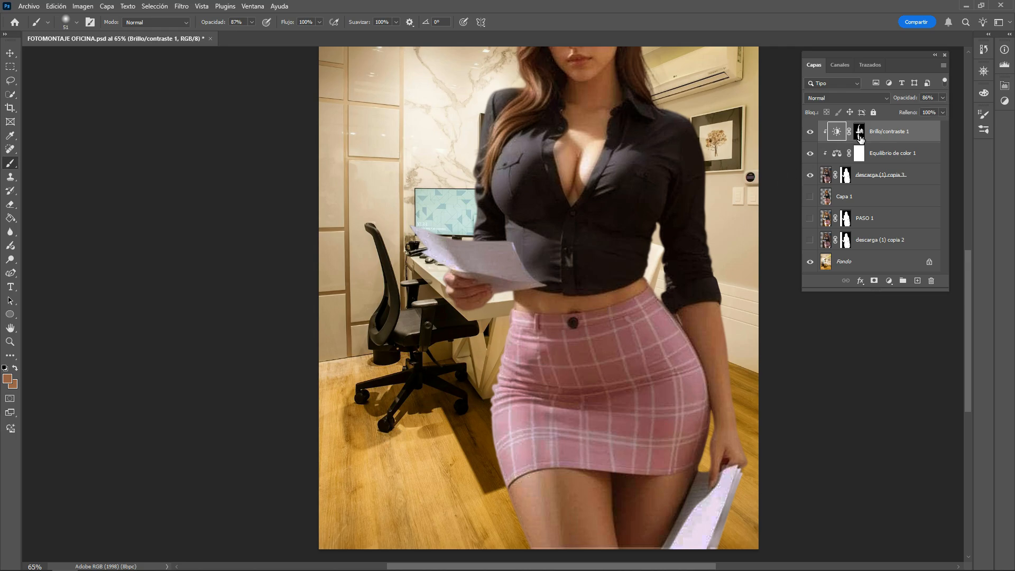
Paint white on the adjustment's mask at 27% brush opacity down the chair side of the skirt, from waistband to hem
click(859, 132)
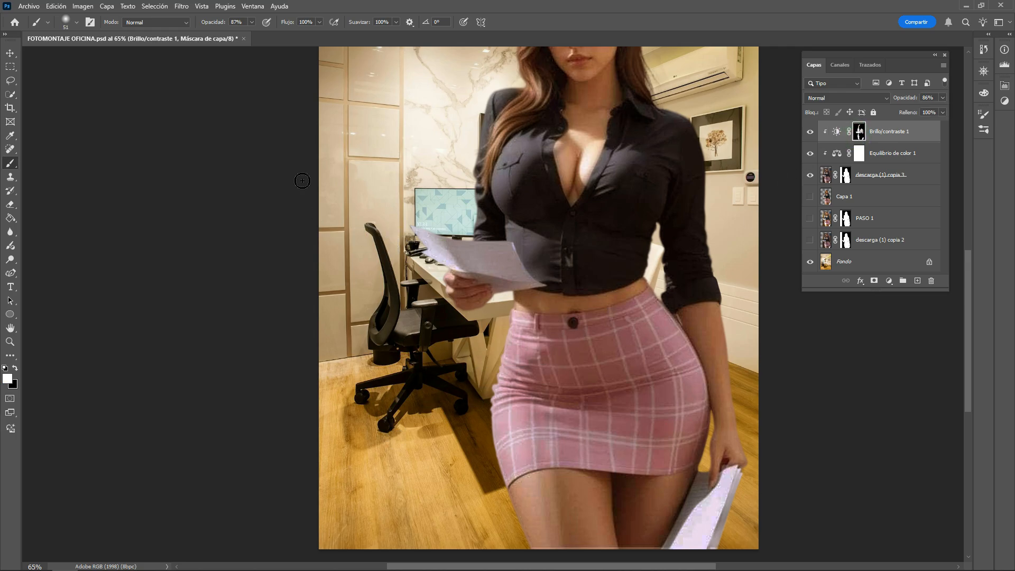
click(252, 23)
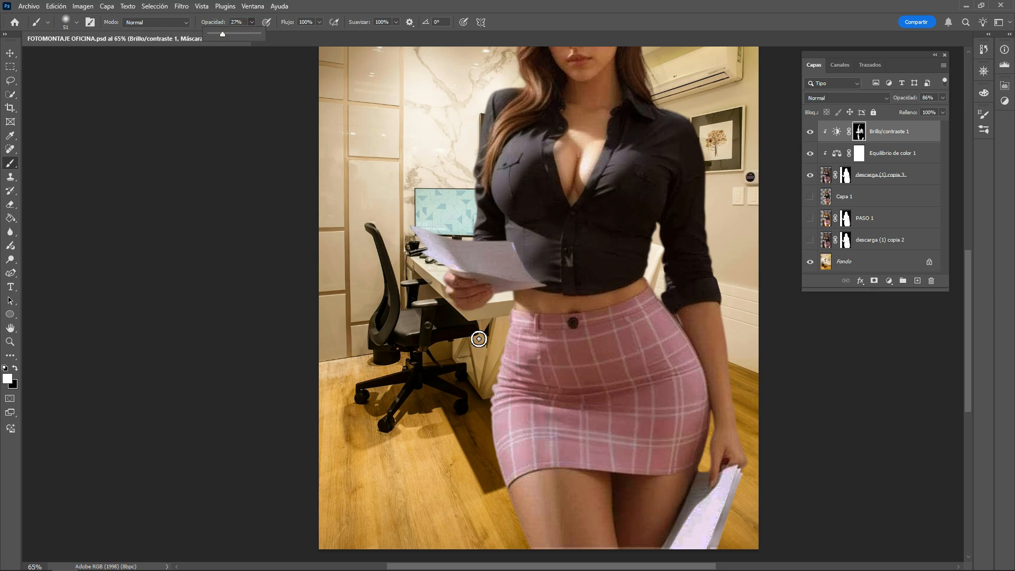
mouse_move(535, 356)
mouse_down()
mouse_move(540, 366)
mouse_move(523, 330)
mouse_up()
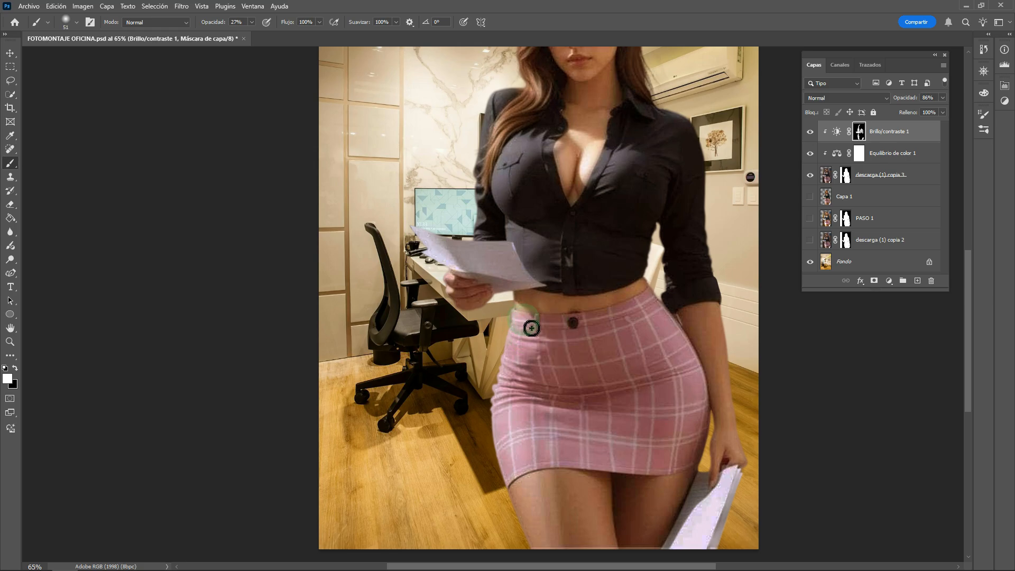
mouse_move(527, 329)
mouse_down()
mouse_move(547, 358)
mouse_move(546, 350)
mouse_move(537, 395)
mouse_move(514, 383)
mouse_move(496, 394)
mouse_move(504, 390)
mouse_move(489, 421)
mouse_move(509, 391)
mouse_move(499, 404)
mouse_move(512, 485)
mouse_move(518, 414)
mouse_move(527, 489)
mouse_move(524, 431)
mouse_move(529, 474)
mouse_move(541, 434)
mouse_move(554, 430)
mouse_move(569, 469)
mouse_up()
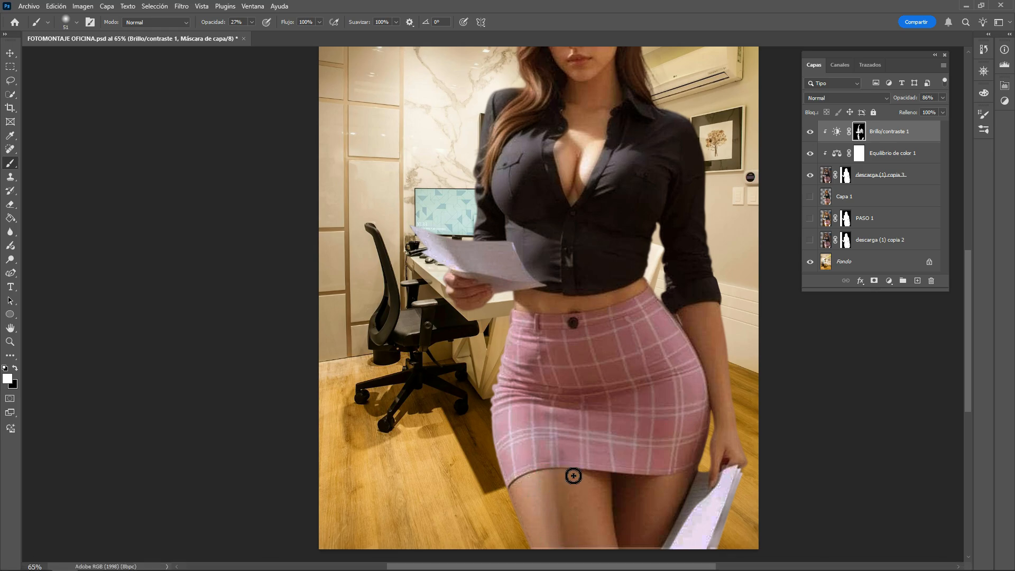
Paint black on the mask at 27% brush opacity down the inner edge of the chair-side thigh's shadow to soften it
key(x)
mouse_move(571, 482)
mouse_down()
mouse_move(585, 563)
mouse_move(576, 513)
mouse_move(581, 552)
mouse_up()
drag(569, 507, 578, 567)
Blend the inner edge of the skirt's shadow on the mask with strokes at 27% brush opacity, swapping between black and white
key(x)
key(x)
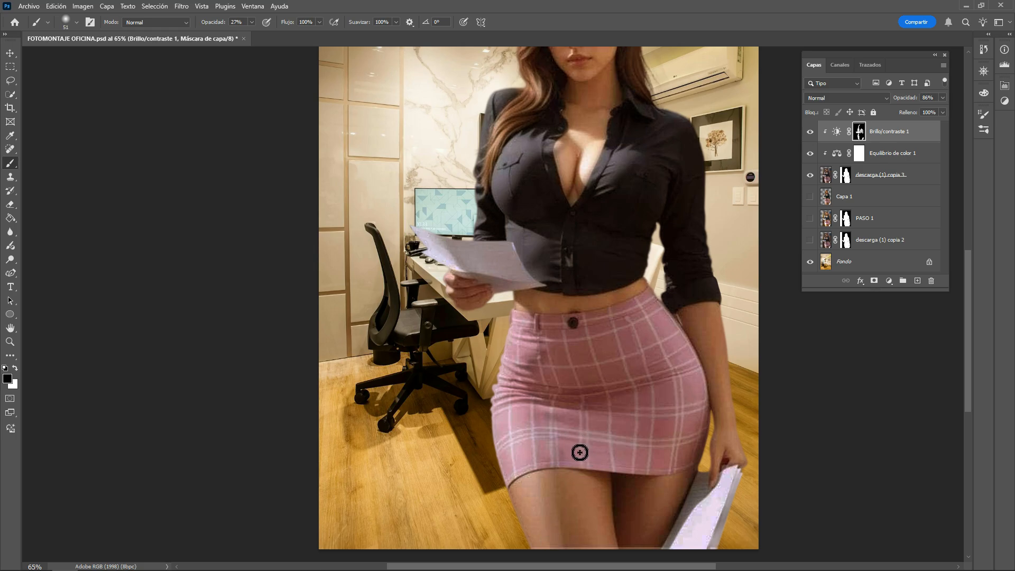
mouse_move(560, 465)
mouse_down()
mouse_move(568, 477)
mouse_move(576, 464)
mouse_move(562, 458)
mouse_move(563, 475)
mouse_move(542, 465)
mouse_move(548, 440)
mouse_move(564, 444)
mouse_up()
mouse_move(550, 356)
mouse_down()
mouse_move(543, 375)
mouse_move(563, 359)
mouse_move(553, 342)
mouse_move(548, 369)
mouse_move(555, 340)
mouse_move(544, 326)
mouse_move(555, 342)
mouse_move(541, 399)
mouse_move(551, 370)
mouse_move(547, 393)
mouse_move(560, 411)
mouse_move(574, 405)
mouse_move(565, 426)
mouse_move(553, 424)
mouse_move(560, 413)
mouse_move(572, 445)
mouse_up()
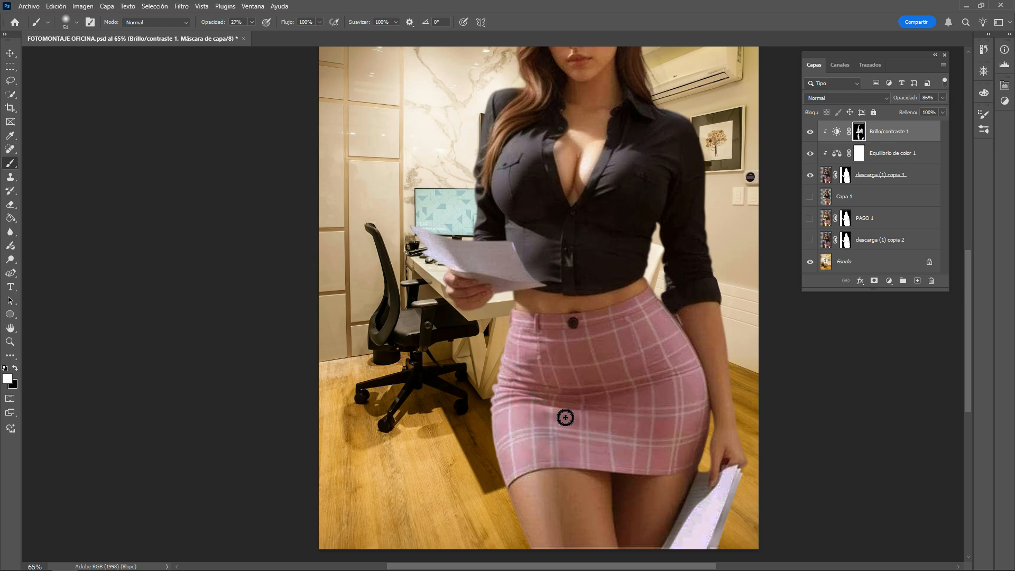
key(x)
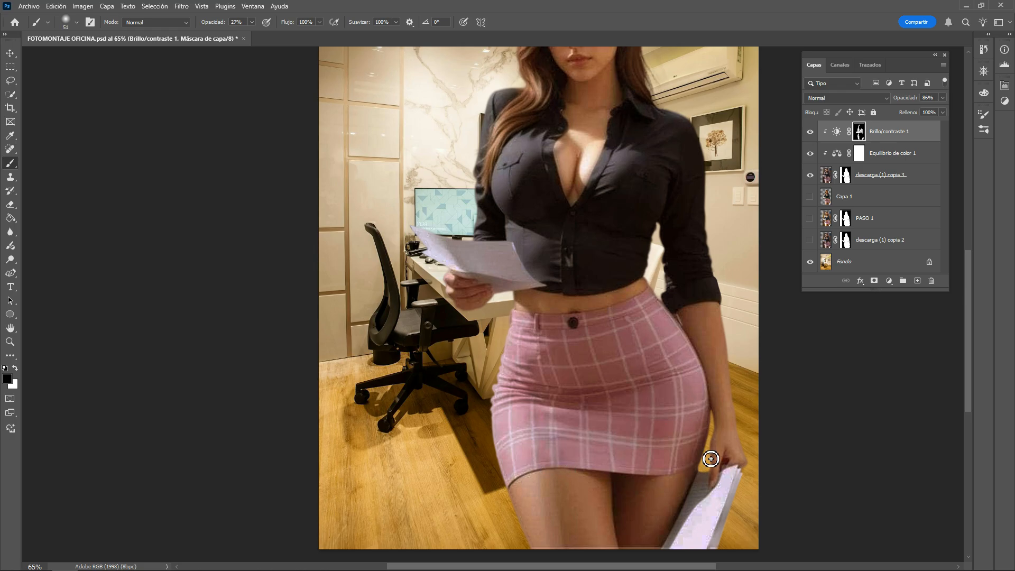
Deselect the layers and compare the full image with and without the Brightness/Contrast adjustment
scroll(735, 304, down, 2)
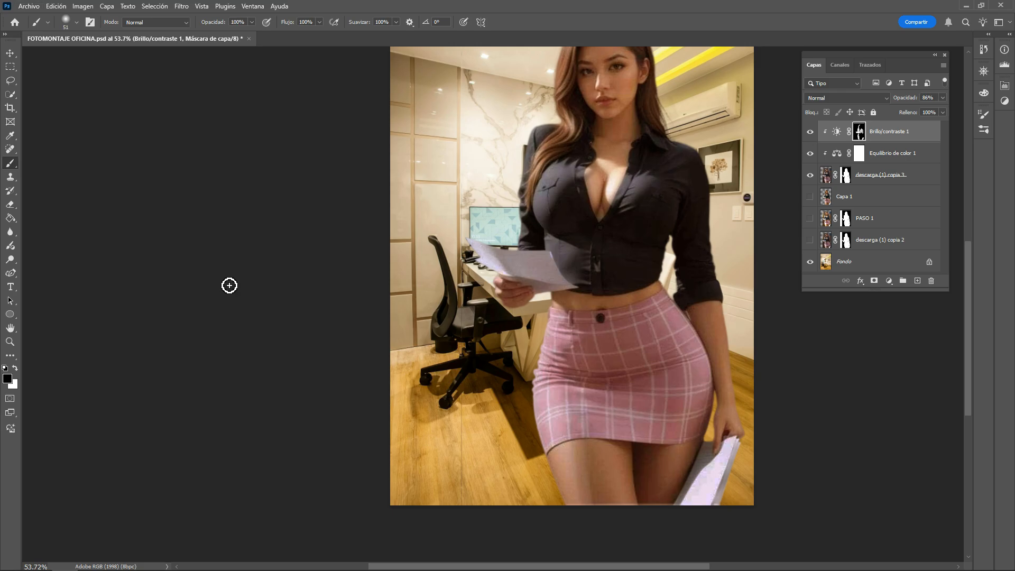
click(11, 53)
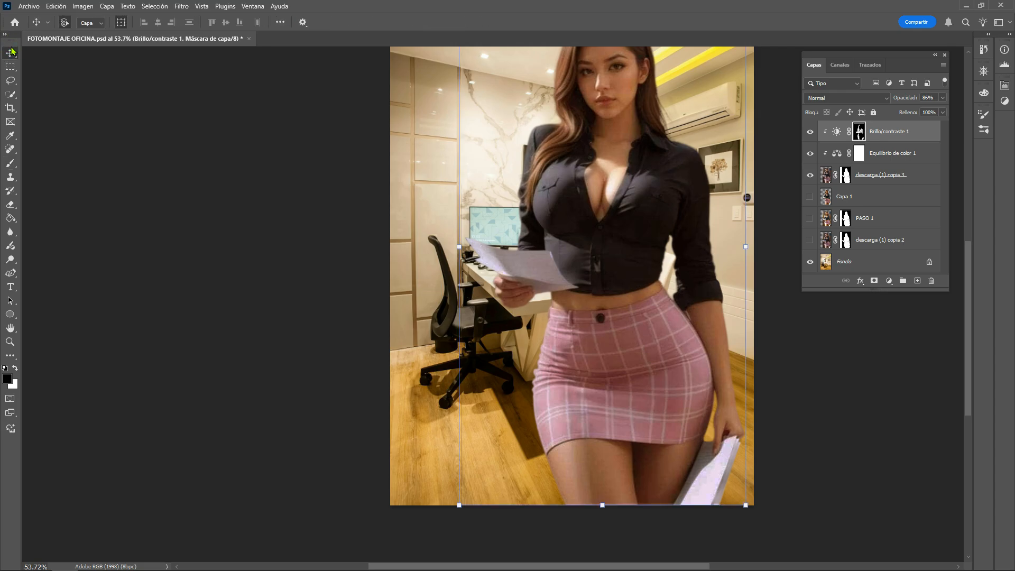
scroll(29, 105, down, 1)
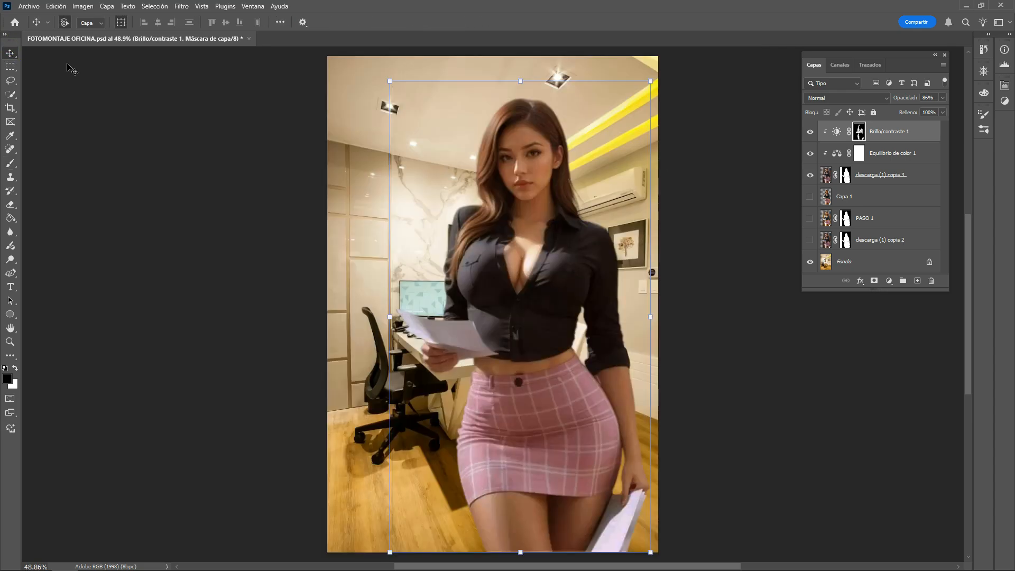
click(813, 518)
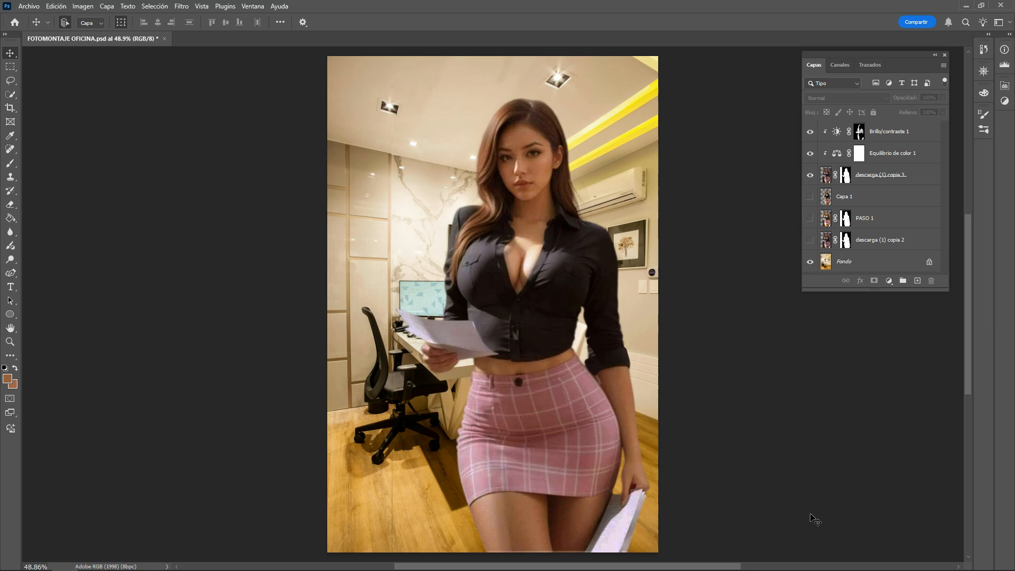
click(819, 135)
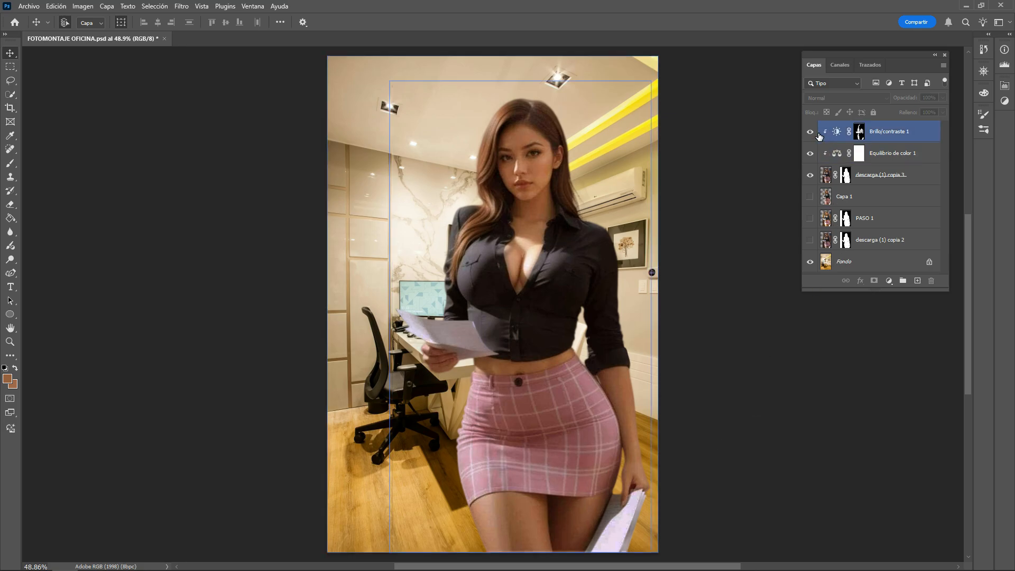
click(809, 131)
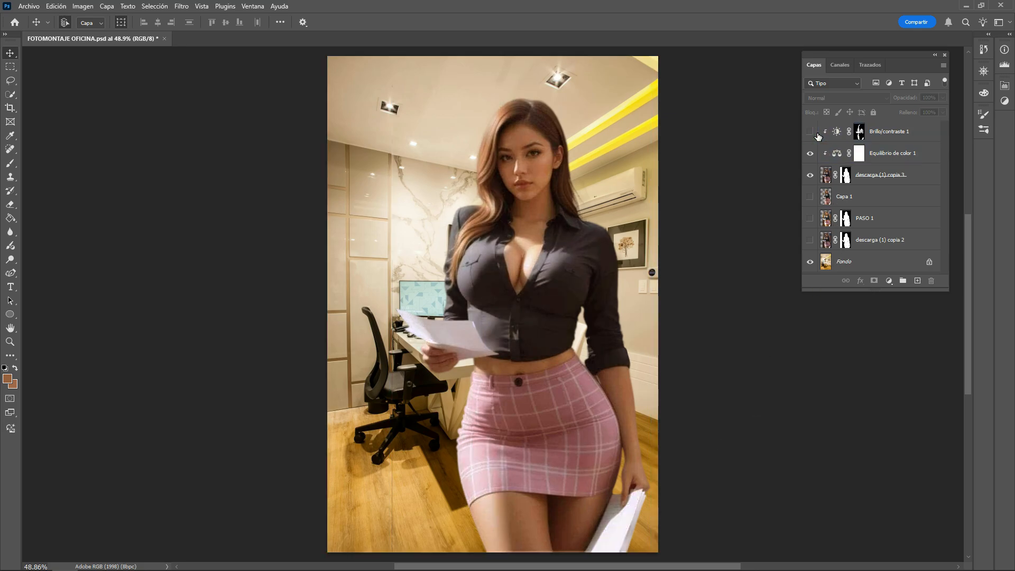
click(817, 136)
click(817, 135)
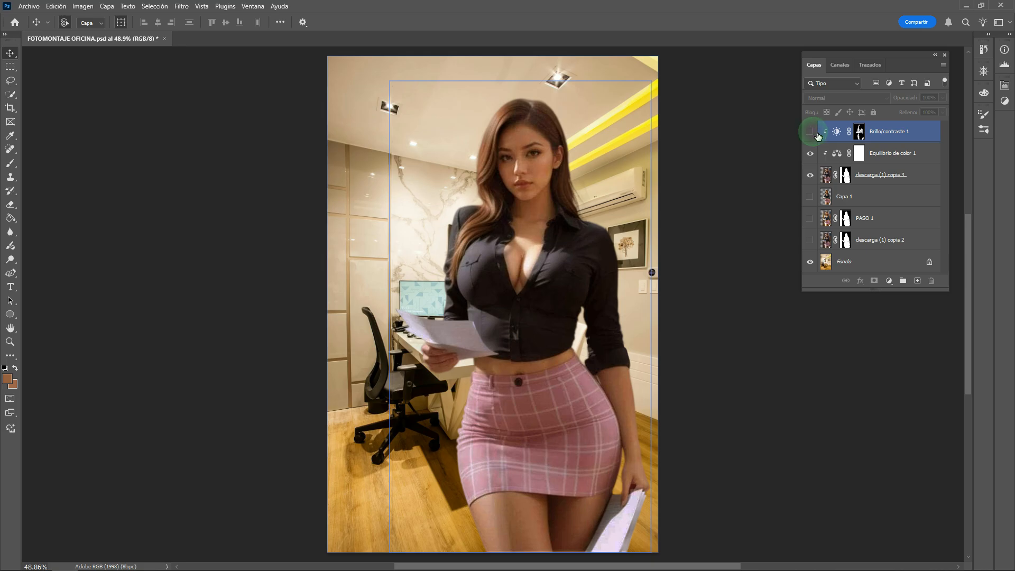
click(816, 135)
click(817, 135)
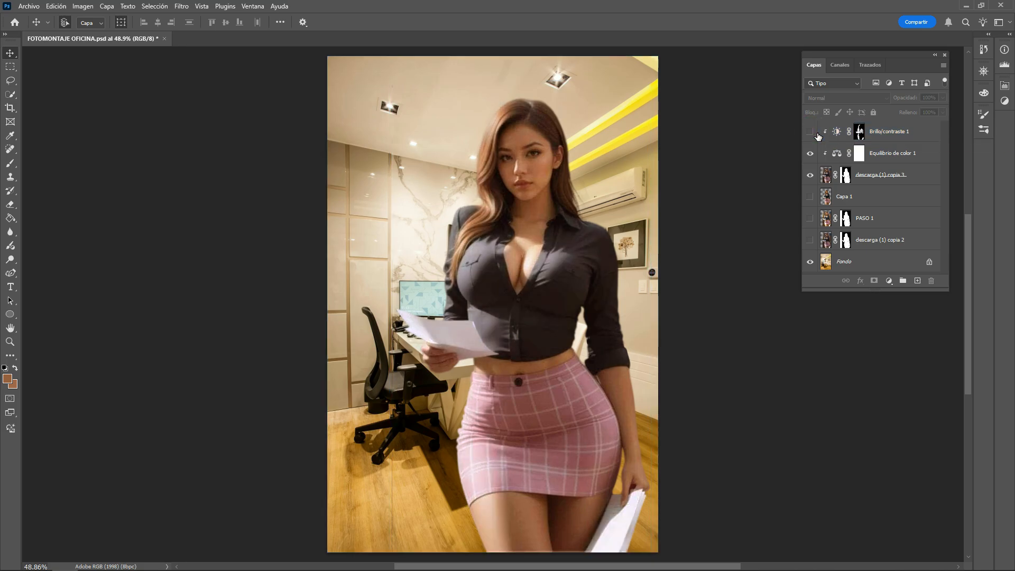
click(817, 136)
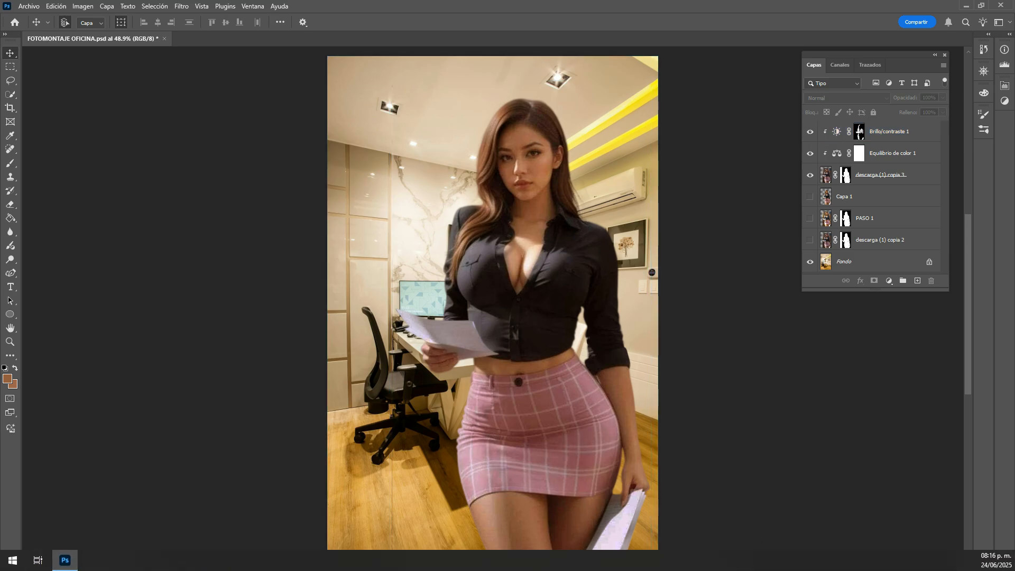
Select the Brightness/Contrast layer and inspect its mask in isolation around the skirt, comparing it with the image
click(590, 539)
scroll(590, 540, up, 6)
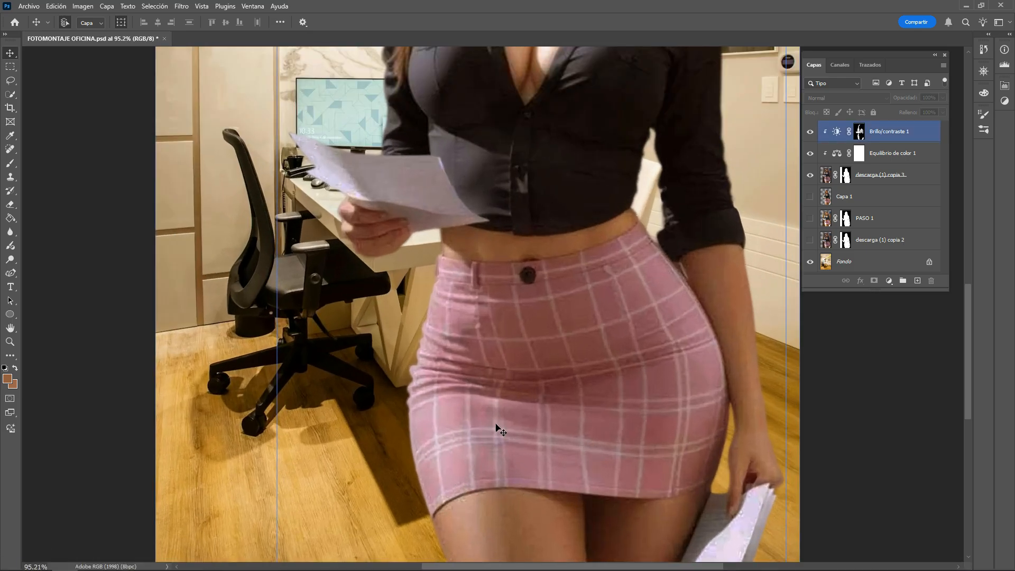
click(499, 429)
click(881, 135)
alt+click(859, 132)
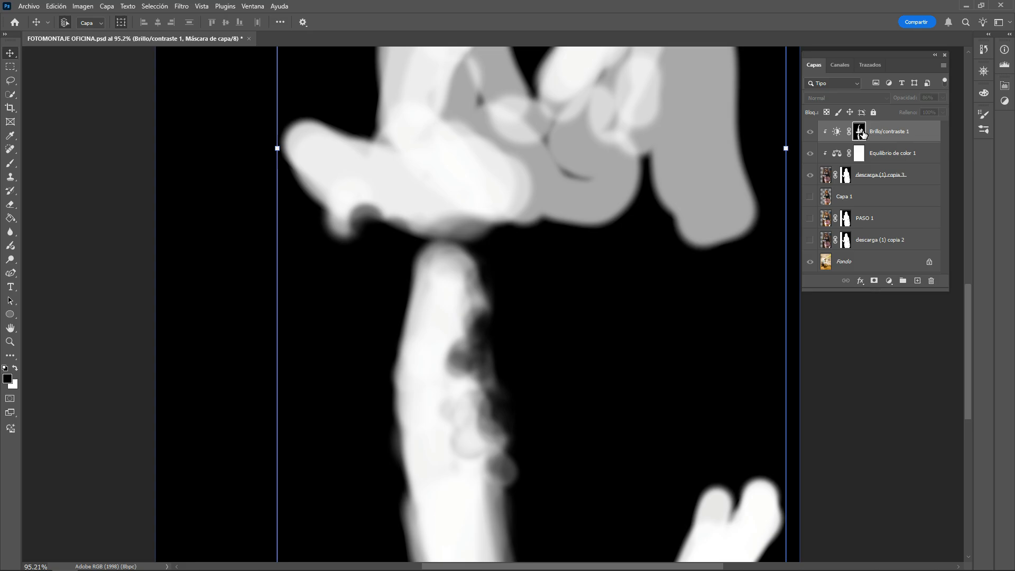
alt+click(860, 133)
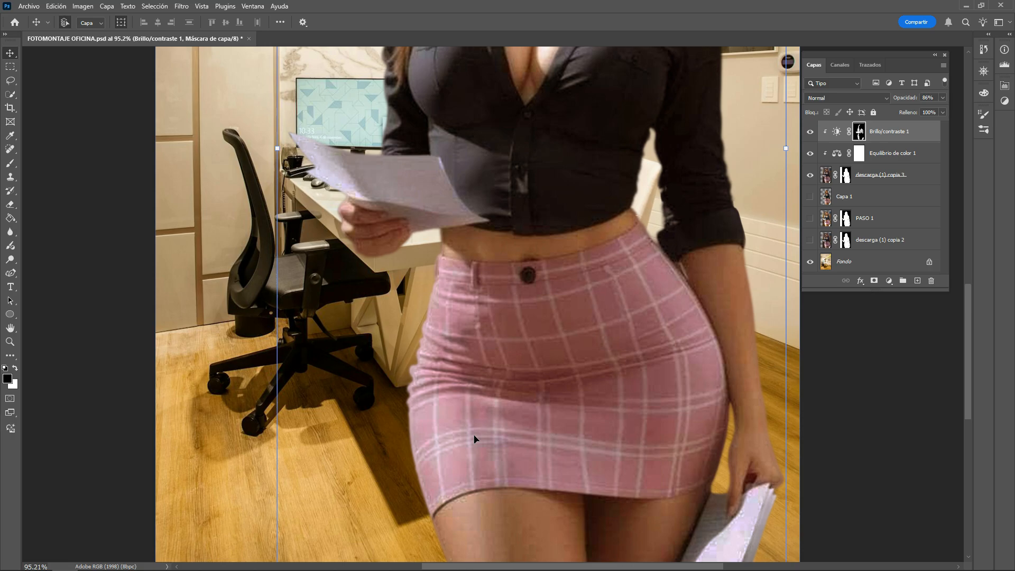
Isolate the mask, paint white at 100% brush opacity over the grey patches in the lower skirt strip, and return to the image
alt+click(860, 134)
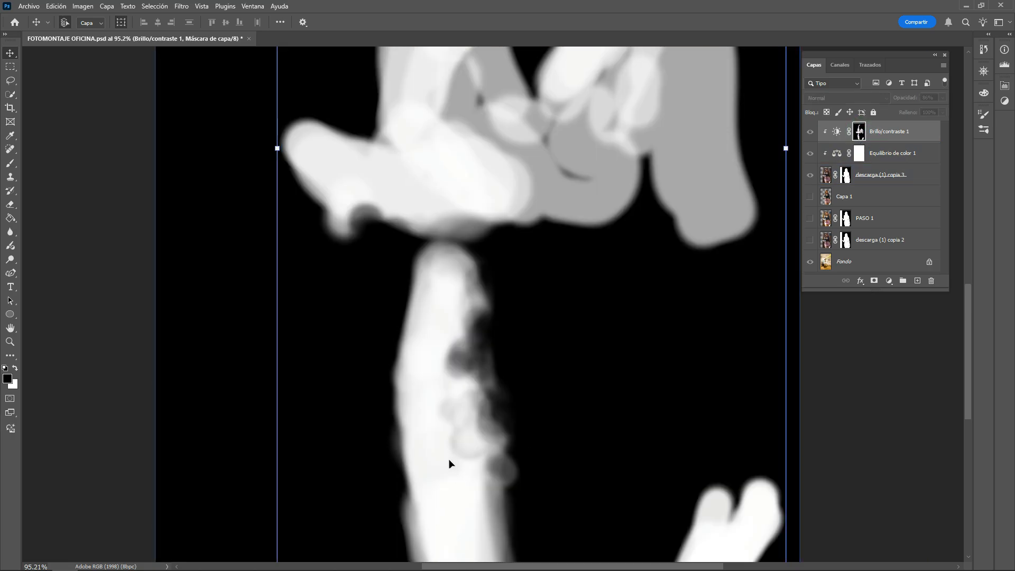
click(10, 163)
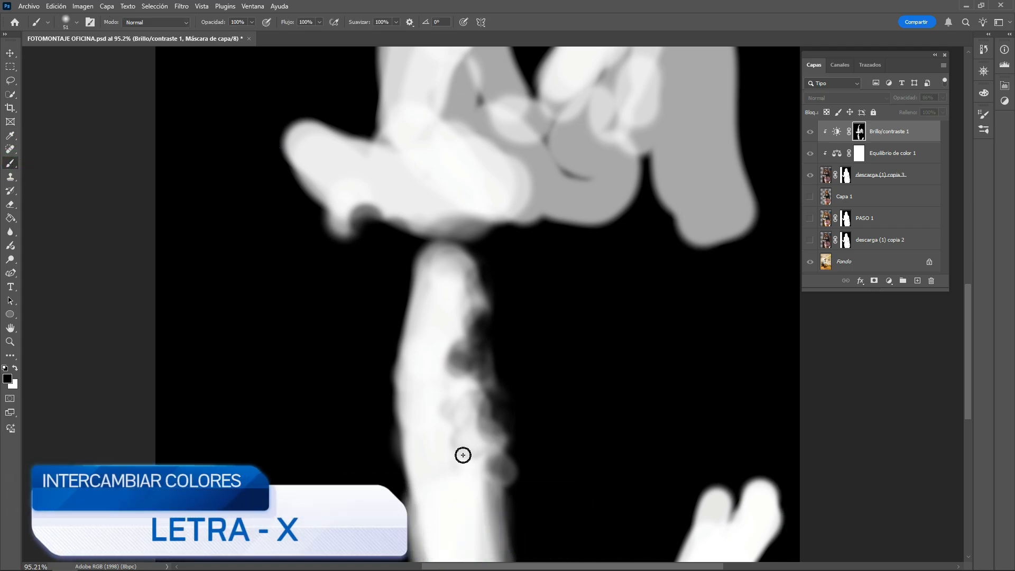
mouse_move(456, 450)
mouse_down()
mouse_move(492, 486)
mouse_move(478, 448)
mouse_move(465, 453)
mouse_move(477, 480)
mouse_move(460, 483)
mouse_move(456, 448)
mouse_move(455, 467)
mouse_move(458, 475)
mouse_move(463, 454)
mouse_move(471, 473)
mouse_move(482, 443)
mouse_move(479, 476)
mouse_move(454, 481)
mouse_move(482, 486)
mouse_up()
key(x)
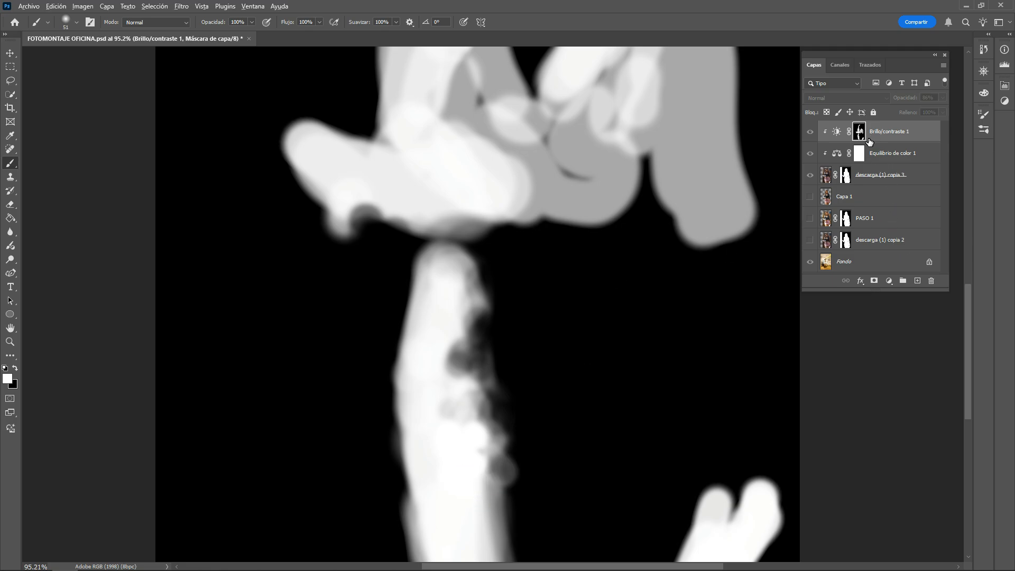
alt+click(868, 137)
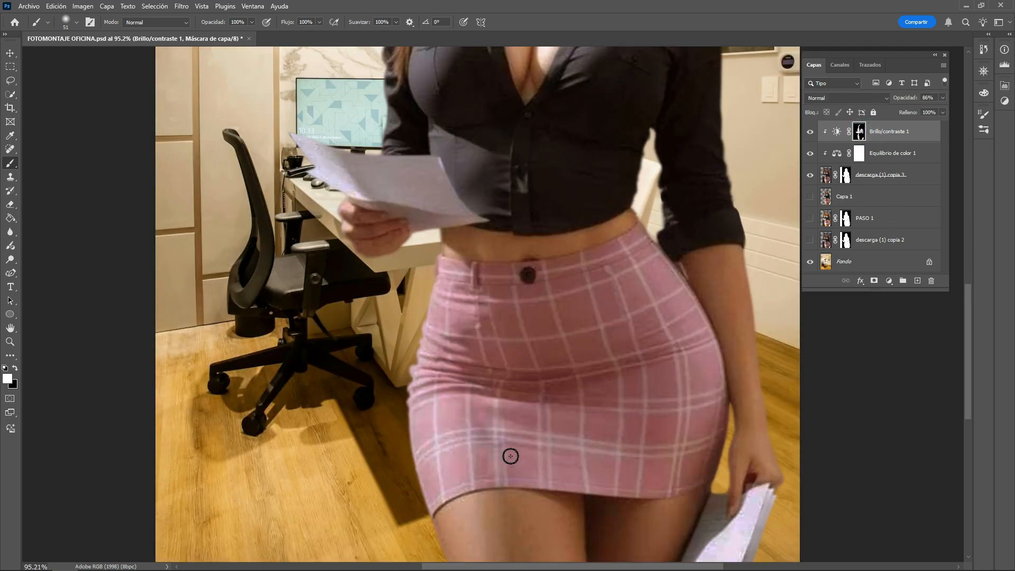
Paint white at 100% brush opacity on the mask over the lower skirt's shadow, and trim its inner edge with black
mouse_move(491, 437)
mouse_down()
mouse_move(492, 473)
mouse_move(481, 477)
mouse_up()
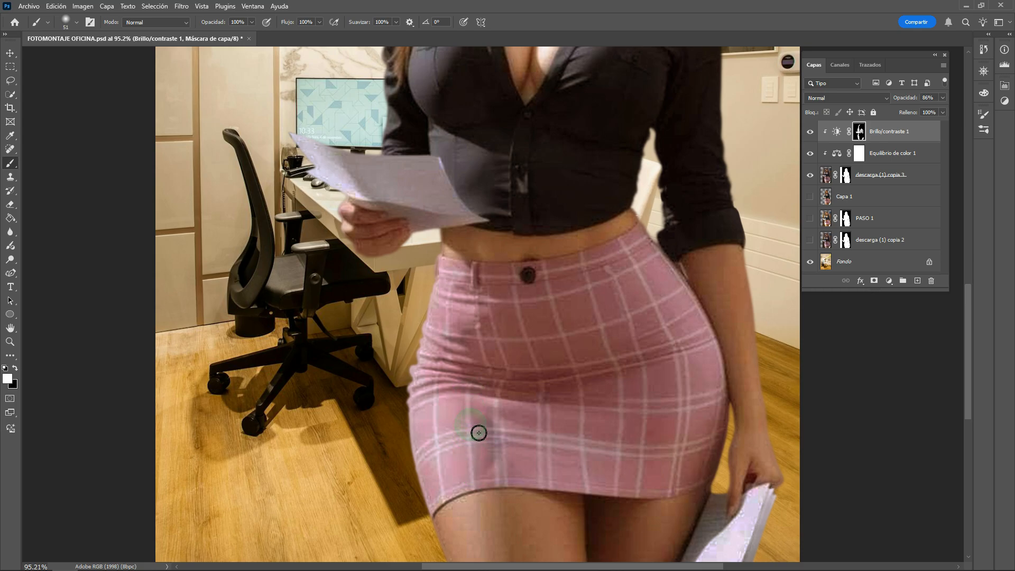
mouse_move(472, 442)
mouse_down()
mouse_move(491, 426)
mouse_move(487, 410)
mouse_move(483, 476)
mouse_move(459, 451)
mouse_move(469, 480)
mouse_move(473, 406)
mouse_move(506, 482)
mouse_up()
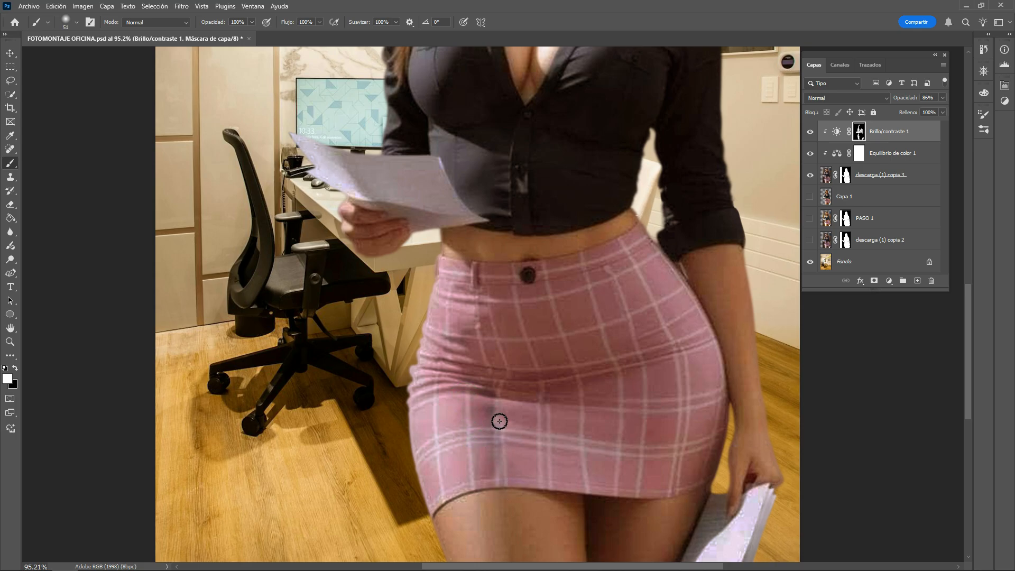
mouse_move(499, 421)
mouse_down()
mouse_move(504, 474)
mouse_move(528, 520)
mouse_move(548, 493)
mouse_move(545, 504)
mouse_up()
key(x)
mouse_move(535, 448)
mouse_down()
mouse_move(550, 462)
mouse_move(544, 489)
mouse_move(542, 476)
mouse_up()
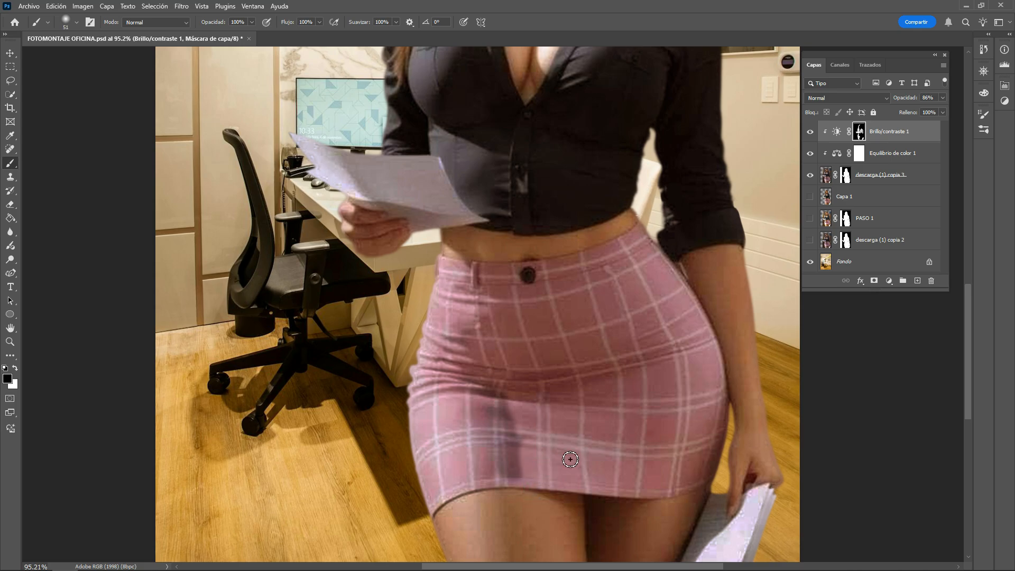
Set the brush opacity to 41% and soften the inner edge of the skirt's shadow with black strokes on the mask
click(253, 22)
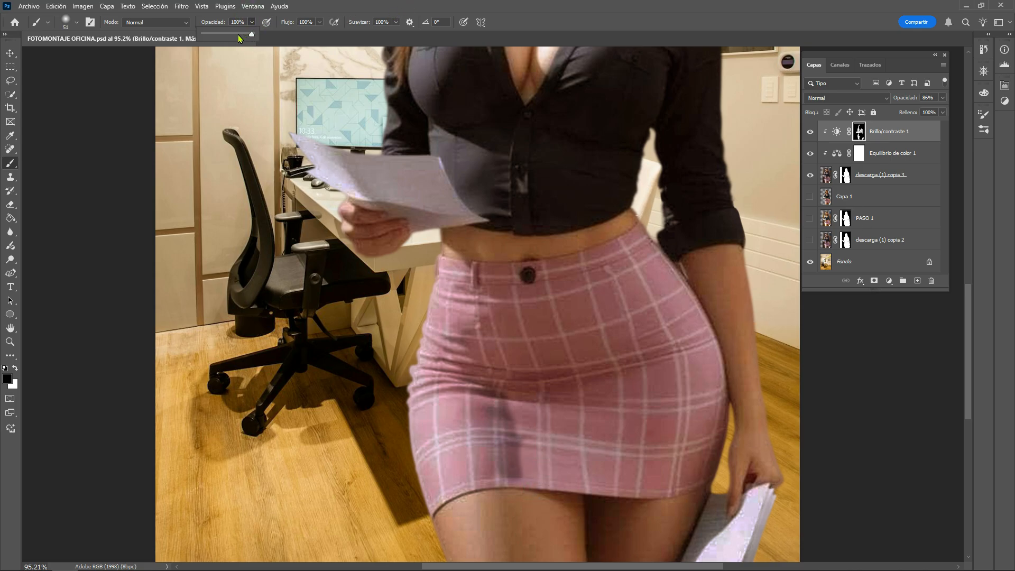
drag(239, 38, 225, 33)
mouse_move(542, 437)
mouse_down()
mouse_move(541, 498)
mouse_move(523, 428)
mouse_move(527, 491)
mouse_move(520, 393)
mouse_move(516, 468)
mouse_move(506, 407)
mouse_move(520, 435)
mouse_move(523, 422)
mouse_move(526, 513)
mouse_move(532, 470)
mouse_move(526, 495)
mouse_move(512, 457)
mouse_move(502, 485)
mouse_move(527, 485)
mouse_move(507, 468)
mouse_move(533, 427)
mouse_move(512, 420)
mouse_move(512, 404)
mouse_move(498, 468)
mouse_move(476, 442)
mouse_move(482, 491)
mouse_up()
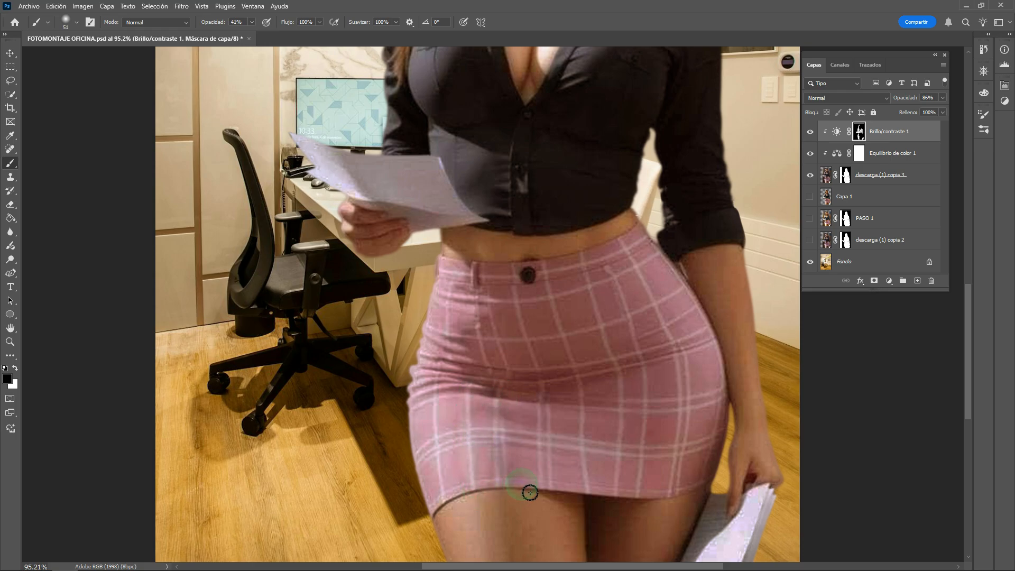
drag(521, 425, 508, 421)
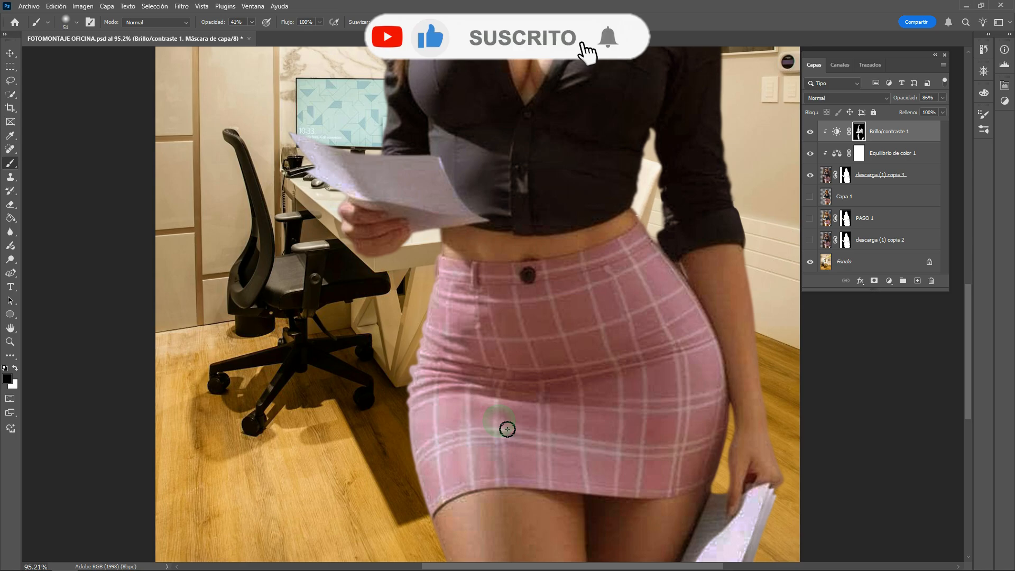
drag(506, 495, 514, 504)
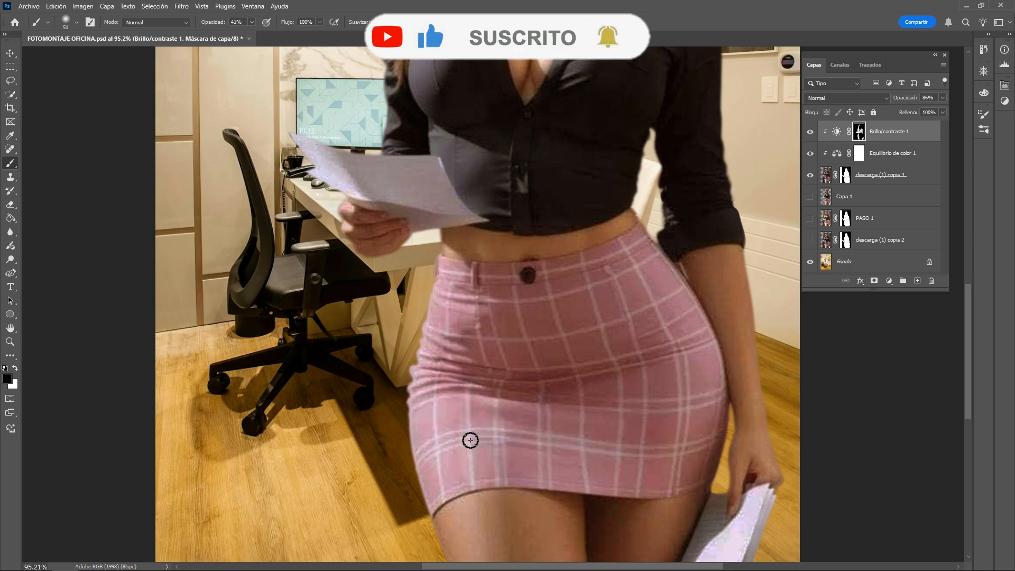
Touch up the lower skirt's shadow with white at 41% brush opacity, undo the long stroke along its inner edge, and restore black as foreground
key(x)
click(466, 440)
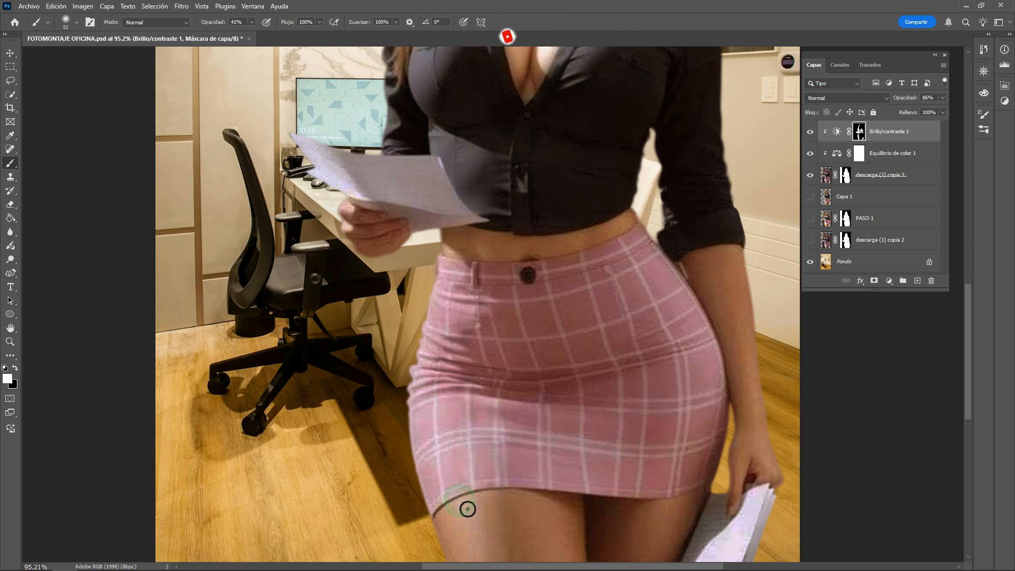
drag(505, 408, 518, 500)
key(ctrl+z)
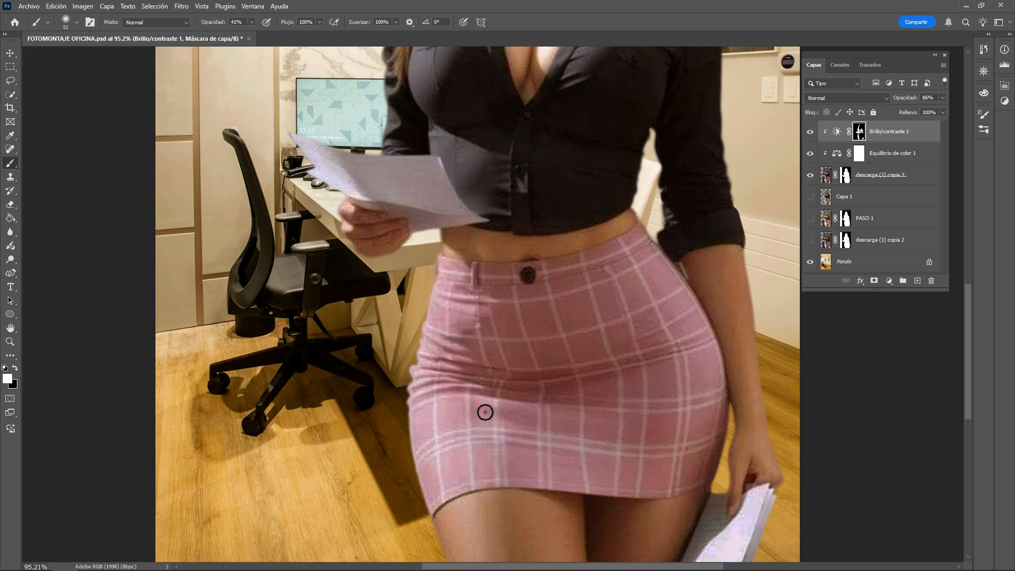
click(466, 494)
key(x)
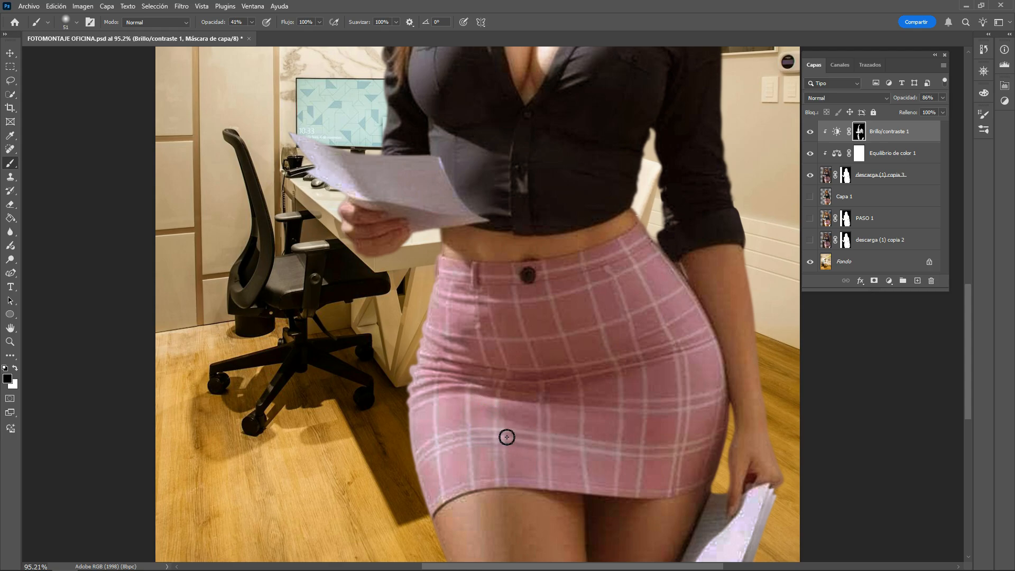
Compare the full image with and without the Brightness/Contrast adjustment
scroll(469, 392, down, 3)
scroll(560, 374, down, 2)
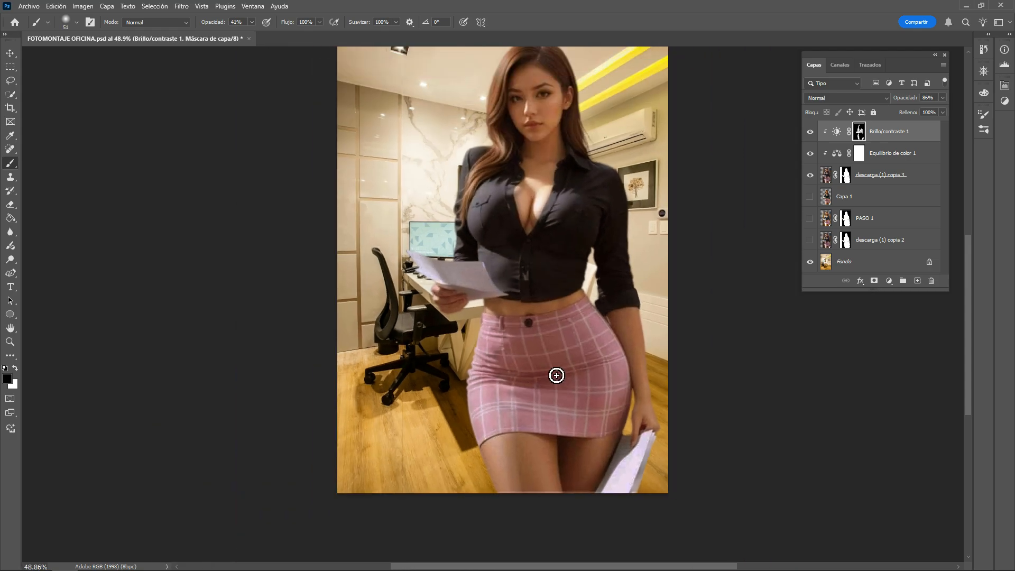
click(809, 196)
click(810, 132)
click(810, 132)
click(810, 132)
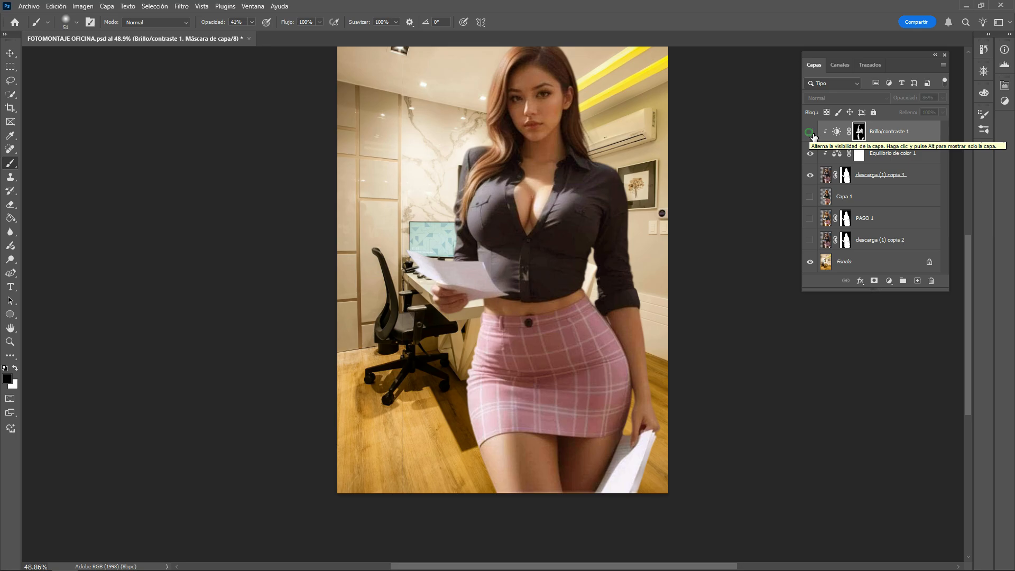
click(810, 132)
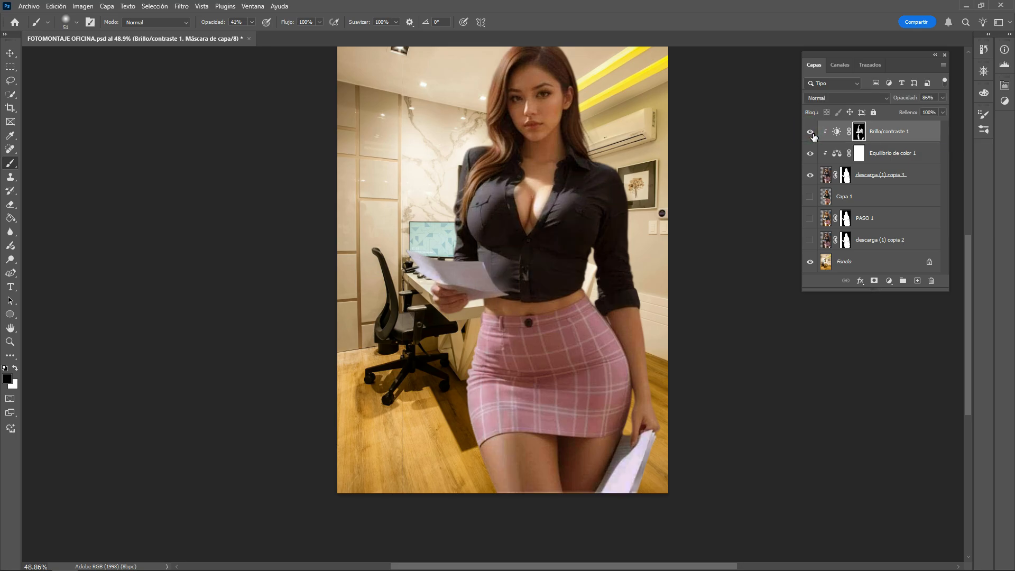
key(ctrl+0)
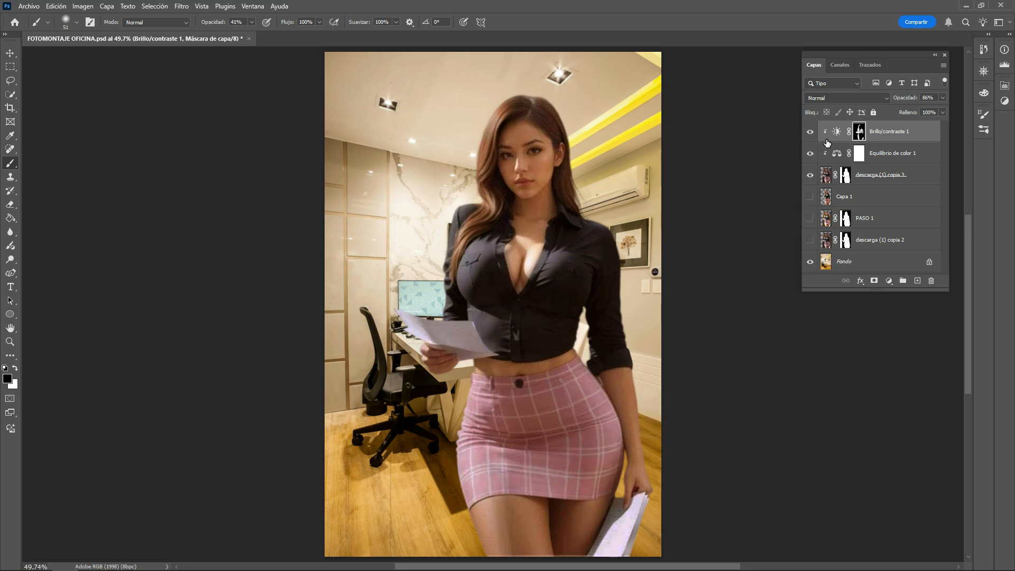
click(810, 132)
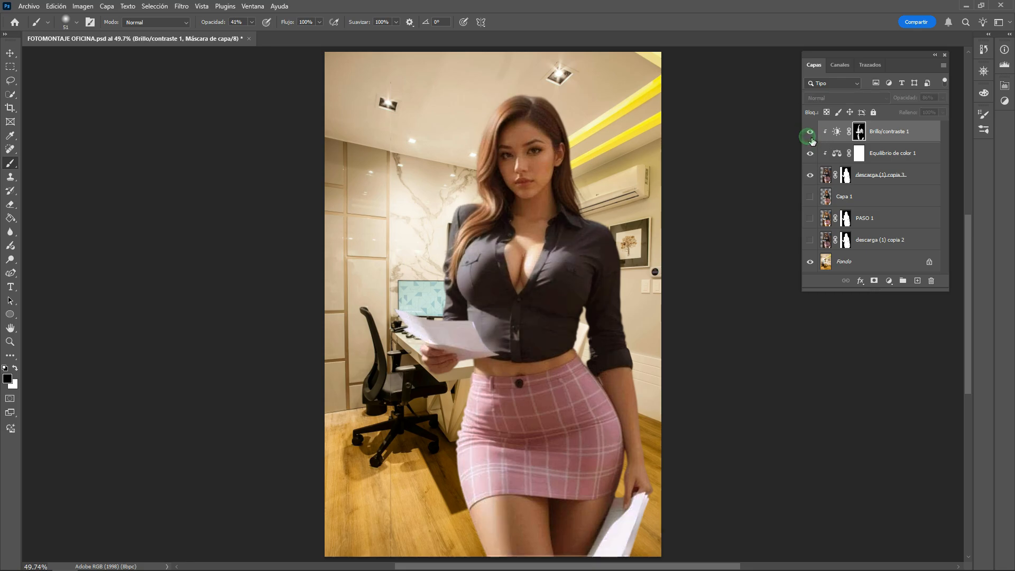
click(810, 132)
click(810, 133)
click(811, 132)
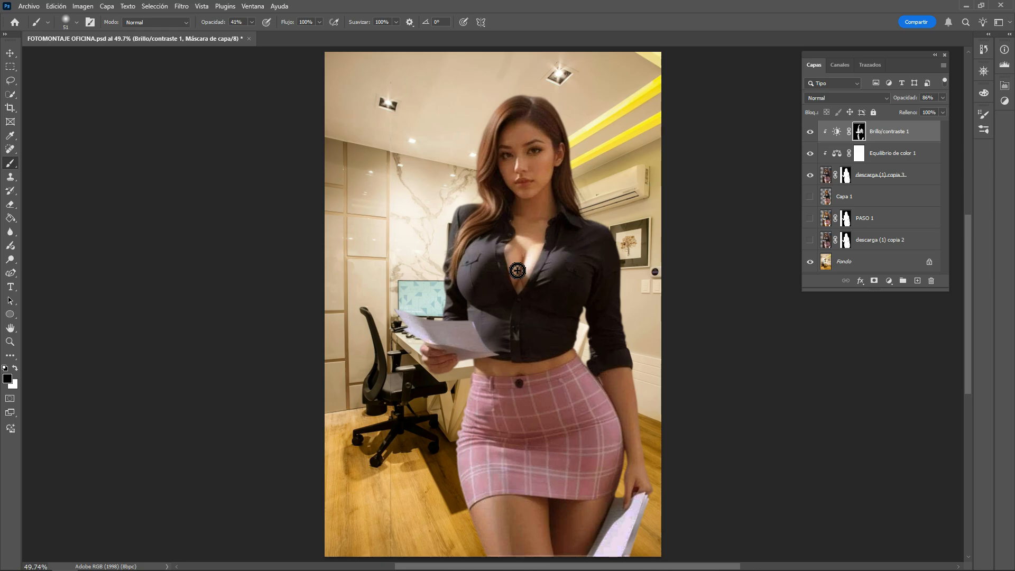
Add a new layer above the Brightness/Contrast adjustment and set the Eyedropper's sample size to a 3 x 3 average
scroll(536, 260, up, 2)
scroll(536, 259, up, 2)
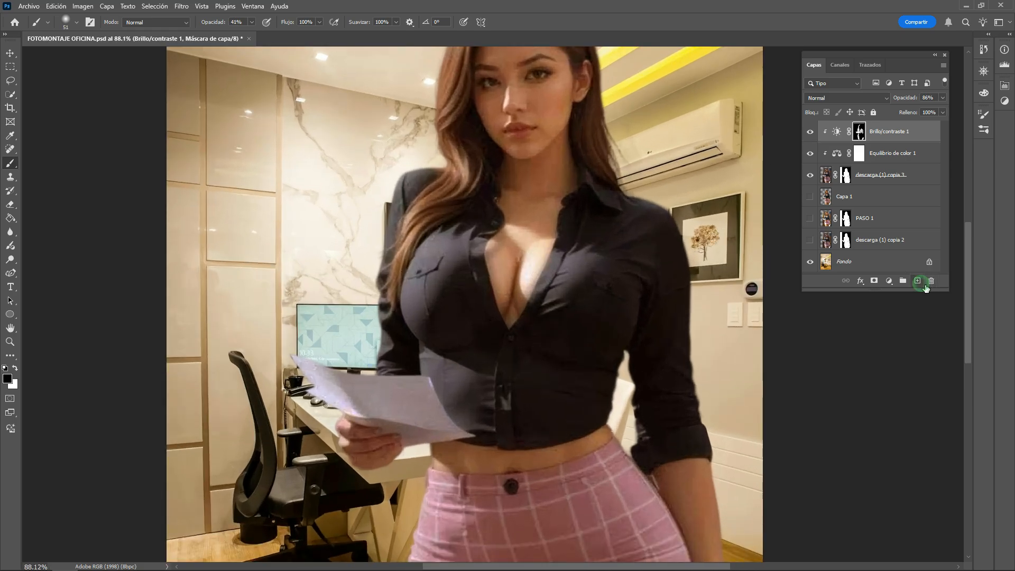
click(918, 280)
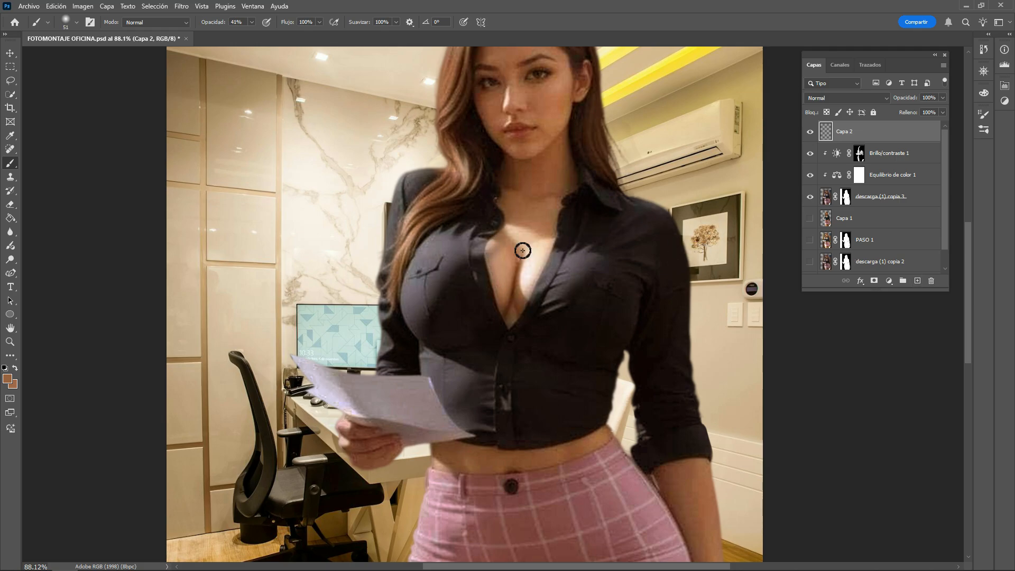
click(10, 136)
click(170, 23)
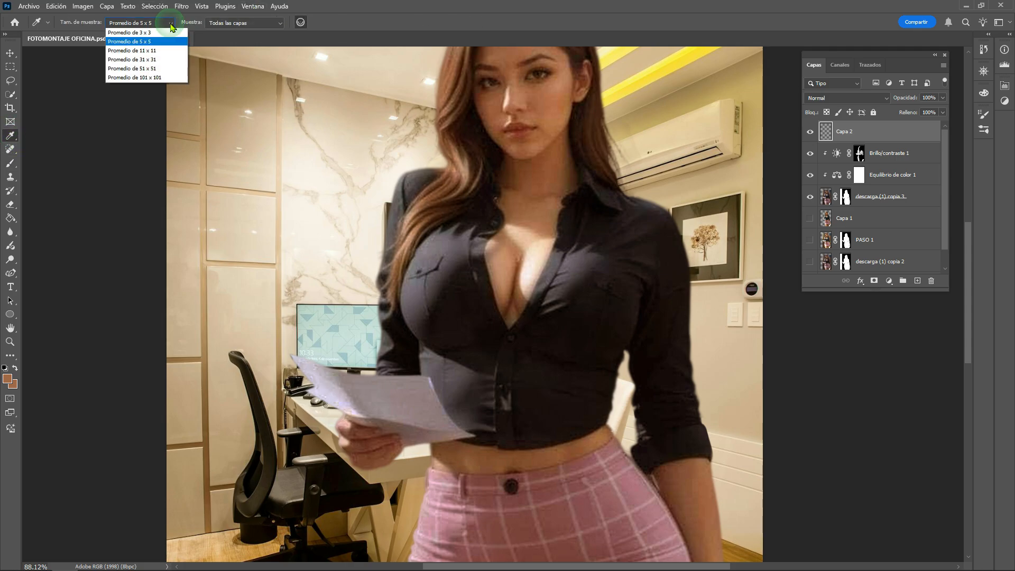
click(164, 42)
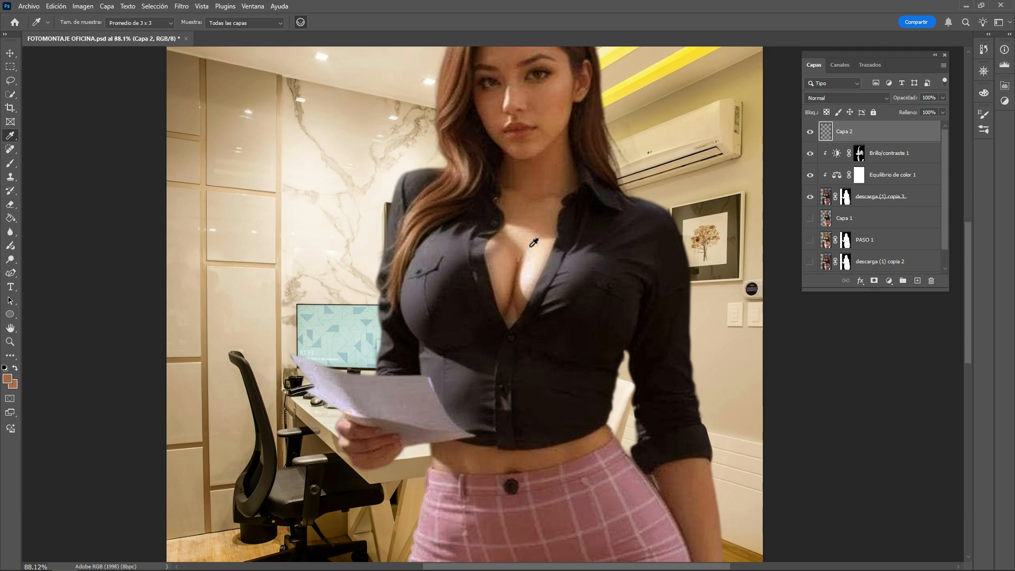
Paint skin tone at 41% brush opacity on Capa 2 over the bright highlight in the neckline
click(10, 165)
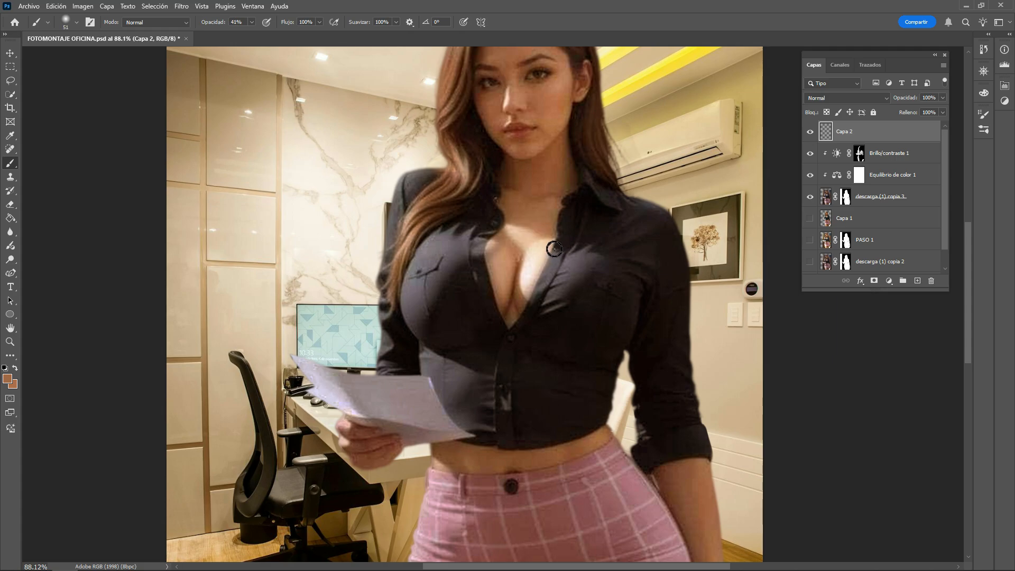
drag(554, 248, 532, 305)
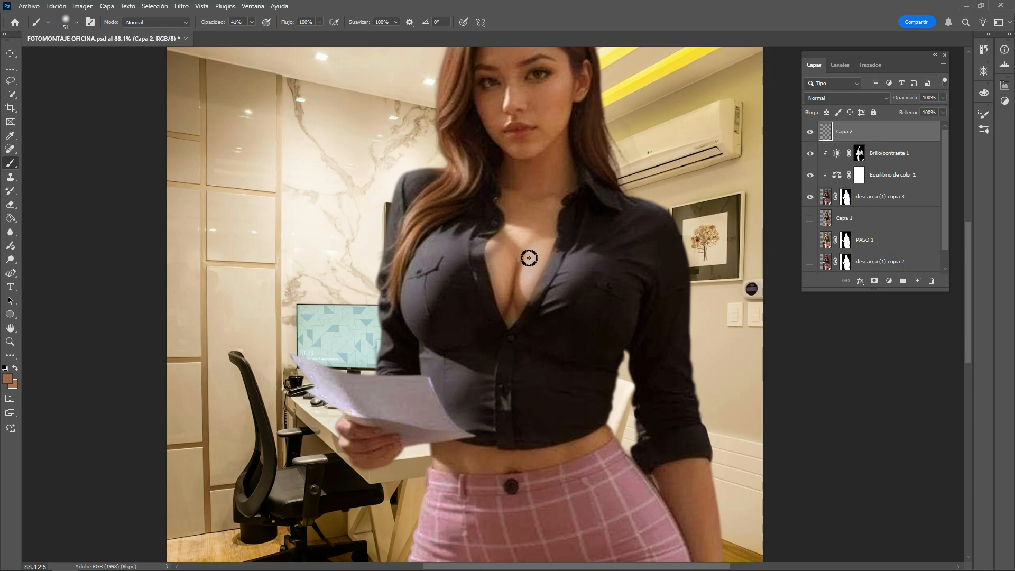
mouse_move(525, 245)
mouse_down()
mouse_move(508, 231)
mouse_move(544, 238)
mouse_move(525, 237)
mouse_move(535, 309)
mouse_move(559, 227)
mouse_move(552, 261)
mouse_up()
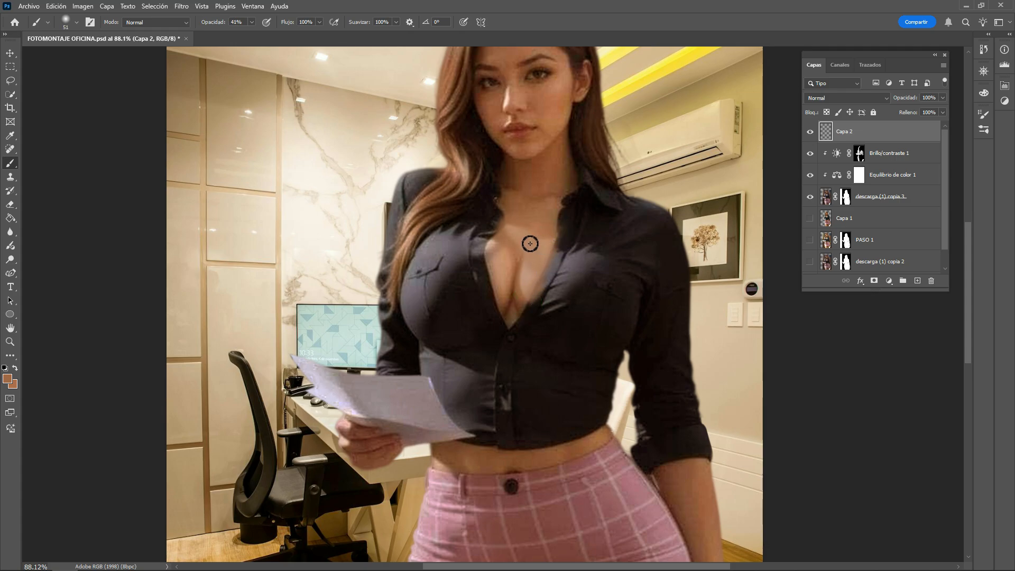
mouse_move(503, 222)
mouse_down()
mouse_move(539, 236)
mouse_move(550, 255)
mouse_move(527, 317)
mouse_up()
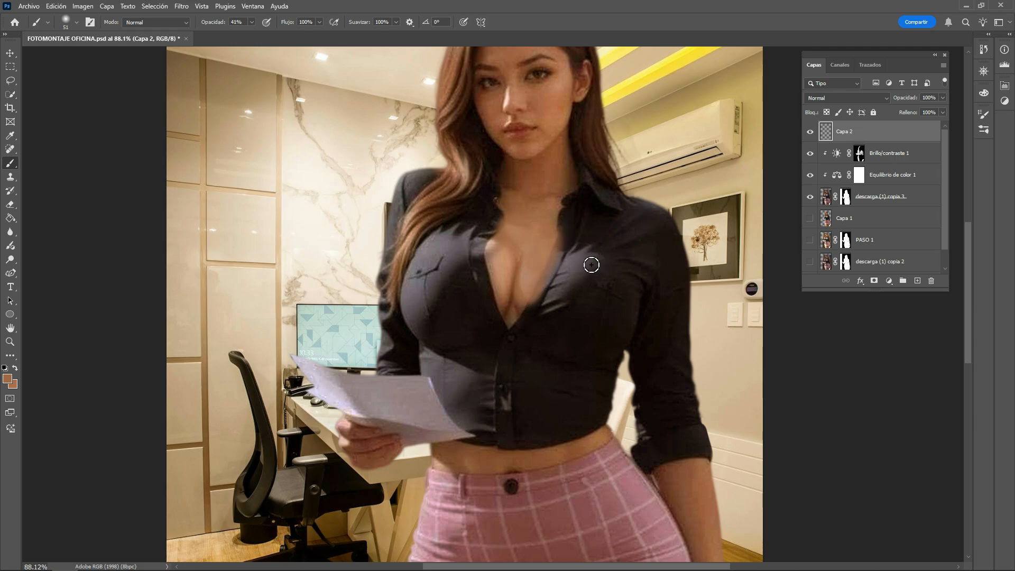
In Capa 2's blending options, set the underlying layer's dark Blend If limit to 128, keep the light limit at 255, and apply
double_click(905, 133)
drag(701, 271, 716, 138)
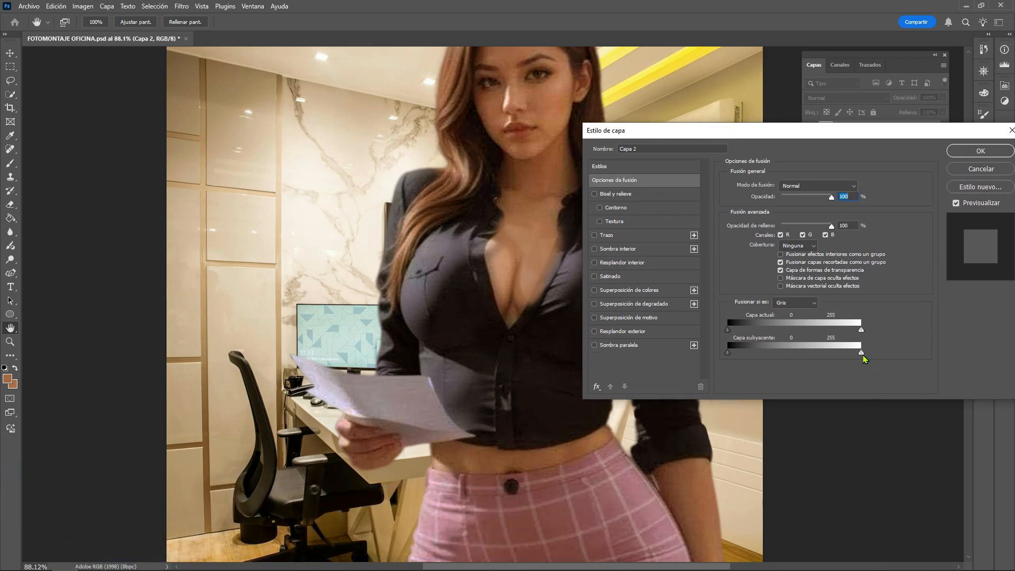
drag(860, 353, 885, 370)
drag(728, 357, 797, 366)
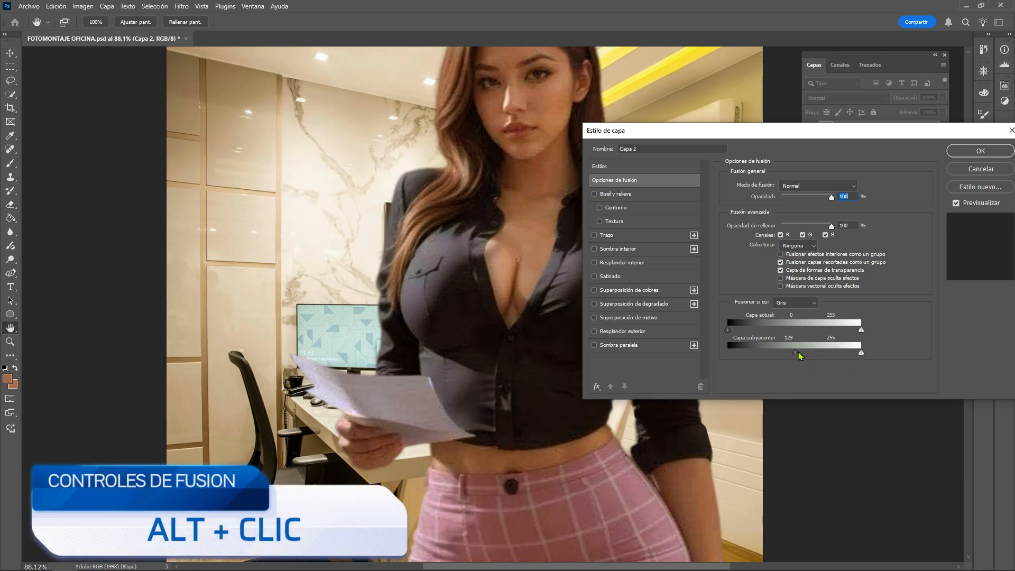
mouse_move(799, 356)
mouse_down()
mouse_move(870, 356)
mouse_move(798, 361)
mouse_up()
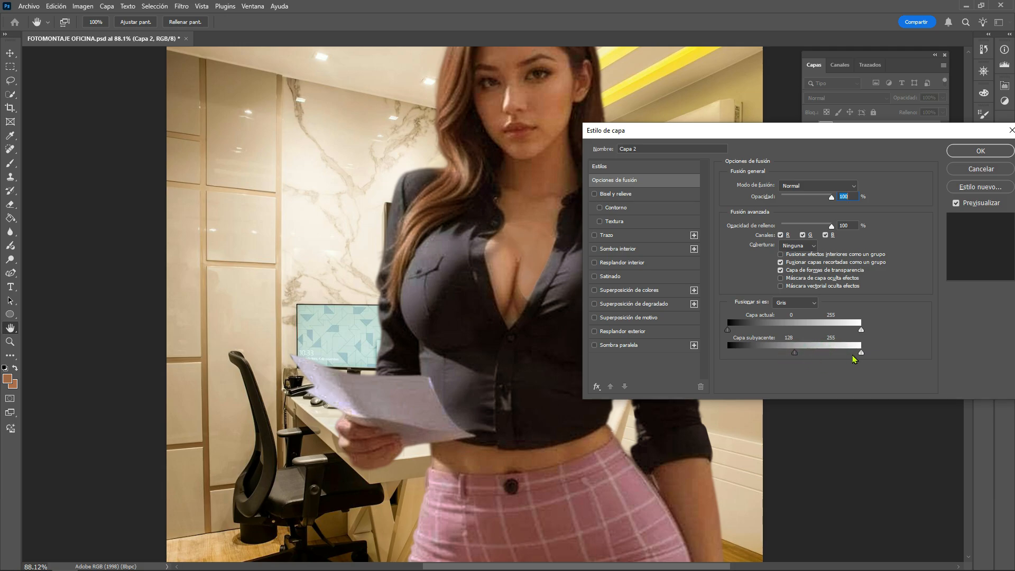
mouse_move(861, 356)
mouse_down()
mouse_move(839, 357)
mouse_move(865, 364)
mouse_up()
click(972, 153)
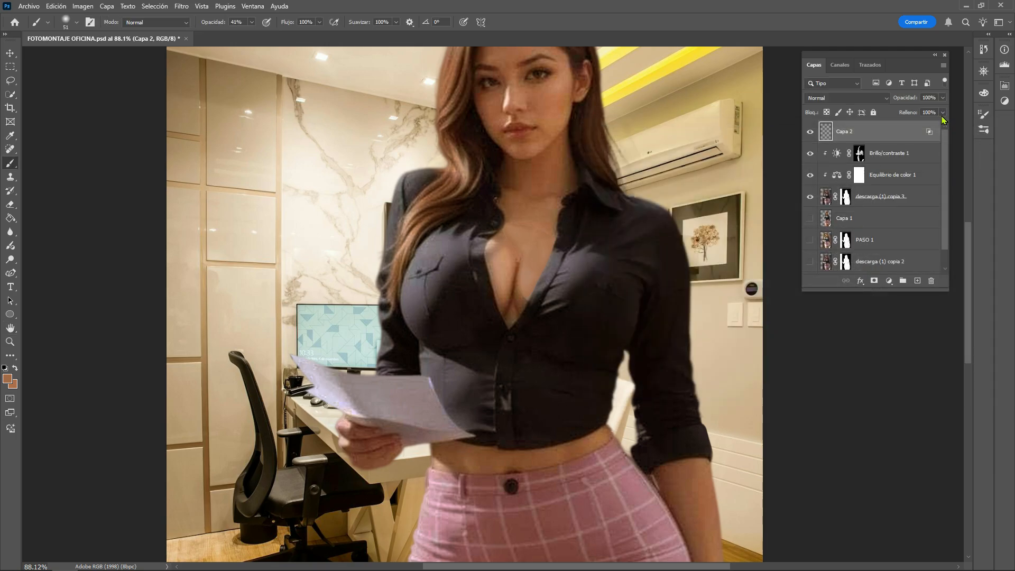
Reduce Capa 2's layer opacity to 65%
click(944, 98)
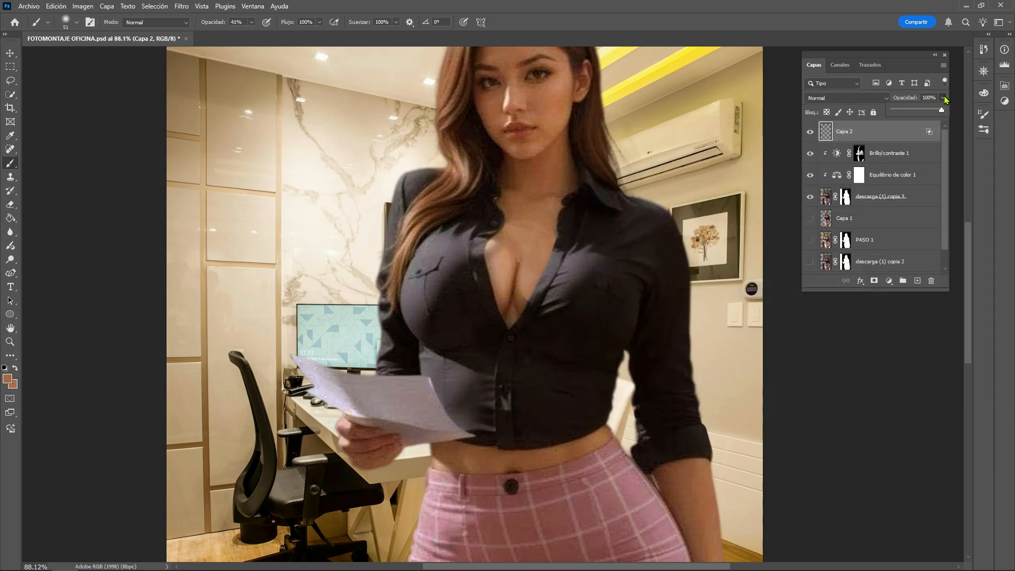
mouse_move(942, 112)
mouse_down()
mouse_move(917, 111)
mouse_move(924, 116)
mouse_up()
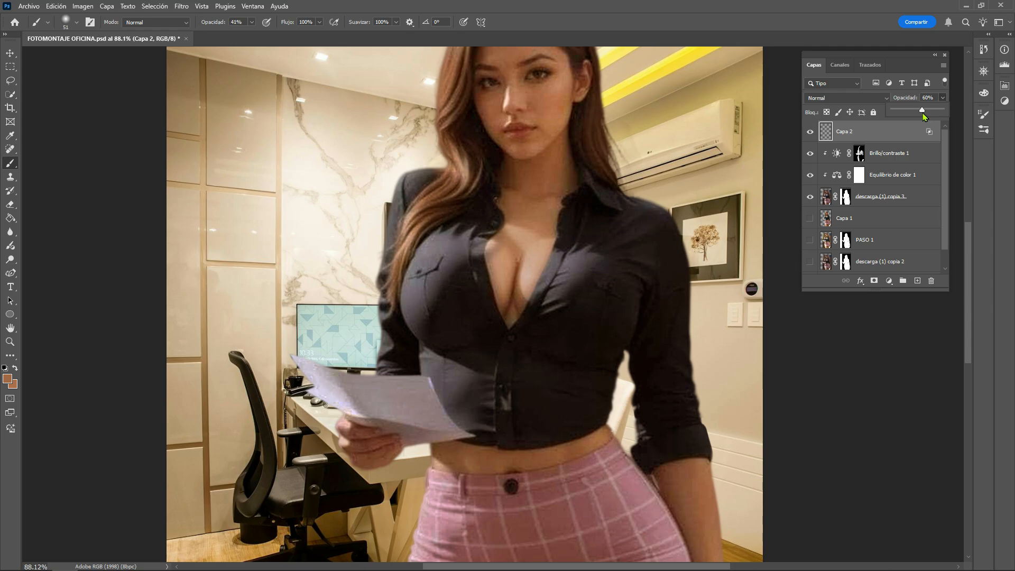
drag(924, 116, 927, 119)
Erase the skin-tone paint spilling onto the shirt edges around the neckline of Capa 2 using a soft 26 px Eraser
scroll(593, 283, up, 2)
scroll(596, 278, up, 1)
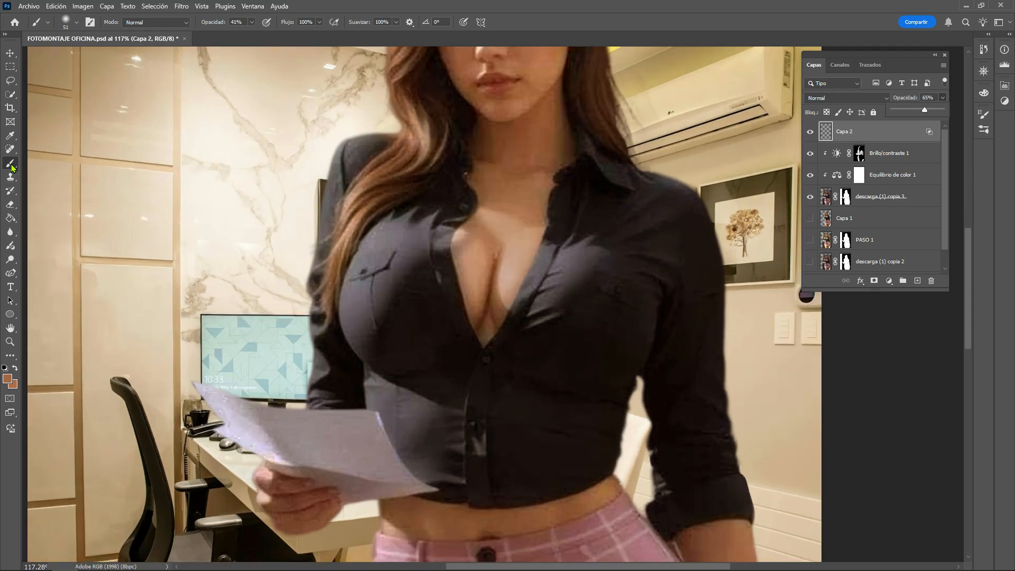
click(10, 205)
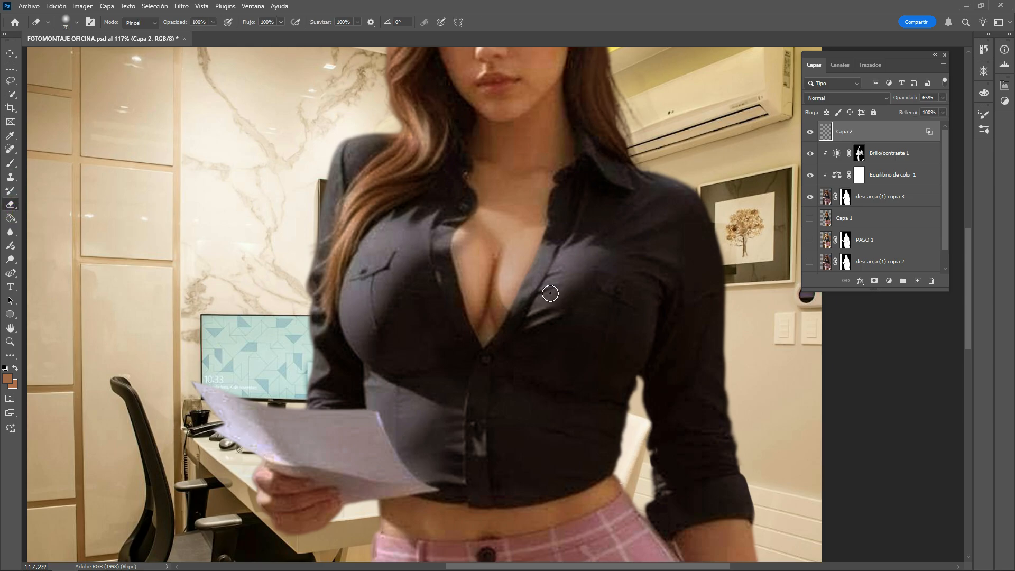
right_click(566, 279)
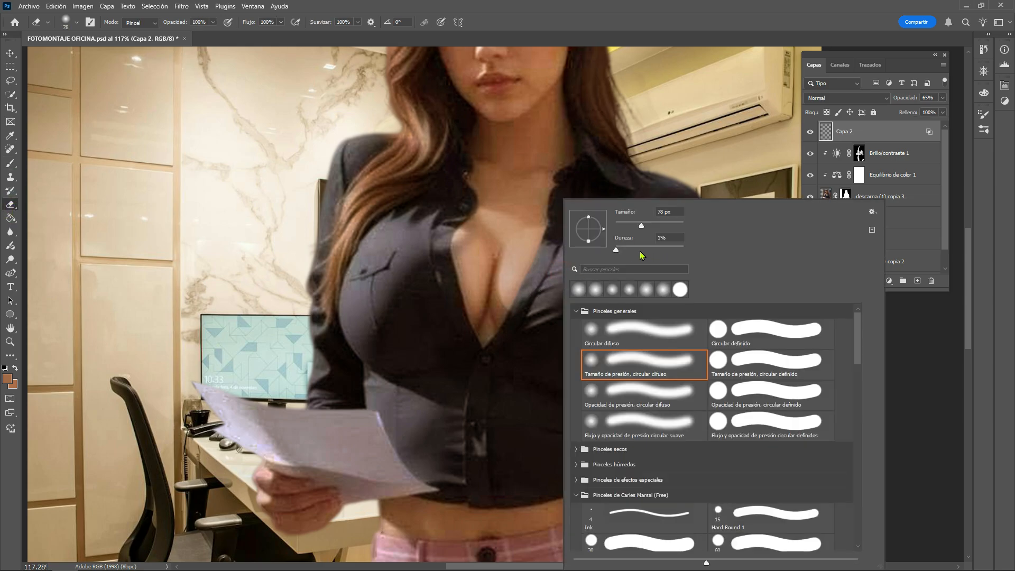
drag(642, 229, 613, 226)
click(540, 292)
mouse_move(527, 319)
mouse_down()
mouse_move(565, 245)
mouse_move(561, 222)
mouse_move(505, 203)
mouse_move(535, 217)
mouse_up()
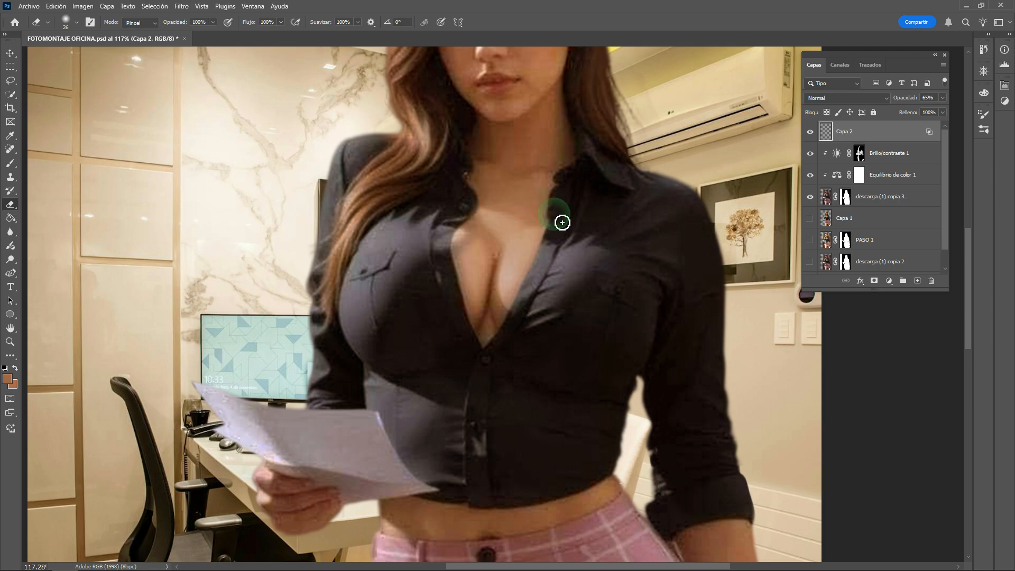
mouse_move(529, 354)
mouse_down()
mouse_move(492, 295)
mouse_move(499, 264)
mouse_move(496, 279)
mouse_move(468, 232)
mouse_up()
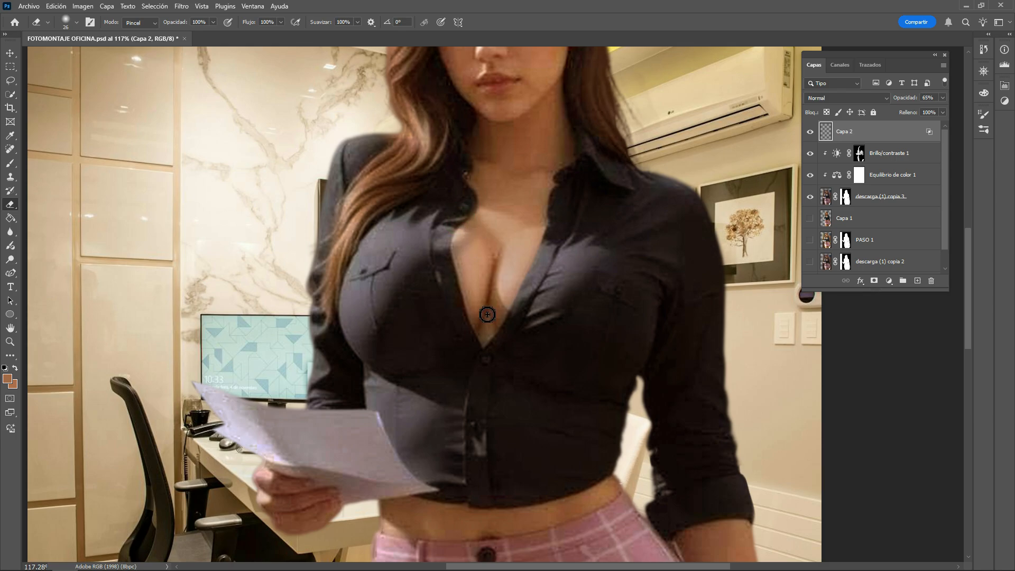
Toggle Capa 2's visibility off and on to compare the neckline highlight with and without the skin-tone correction
scroll(512, 366, down, 2)
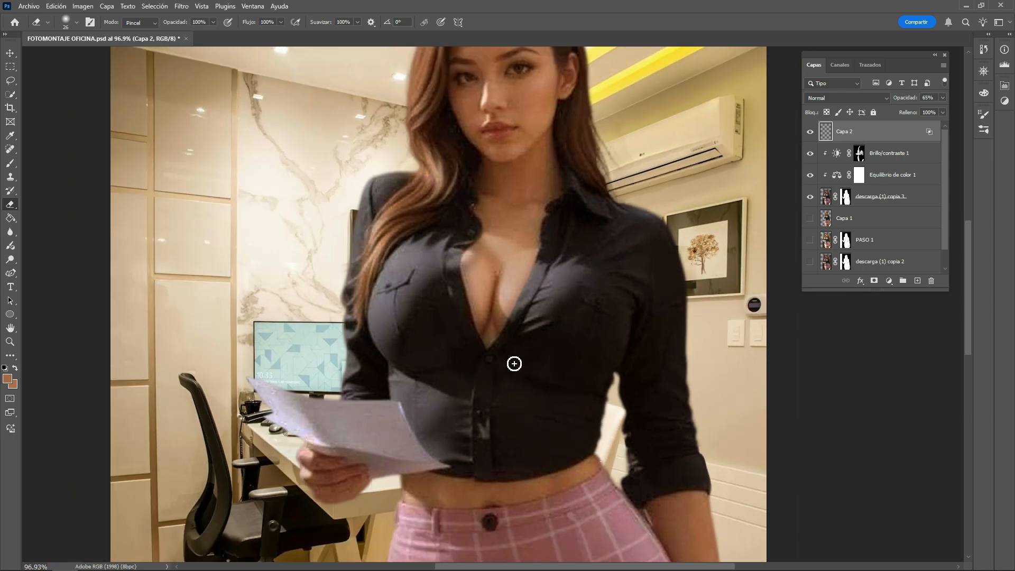
scroll(512, 368, down, 1)
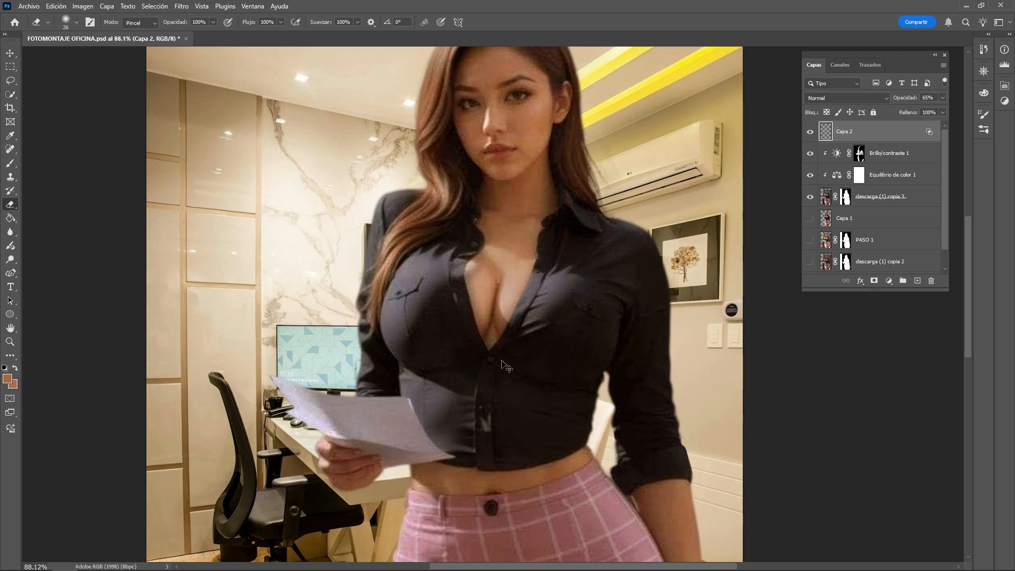
scroll(503, 364, down, 3)
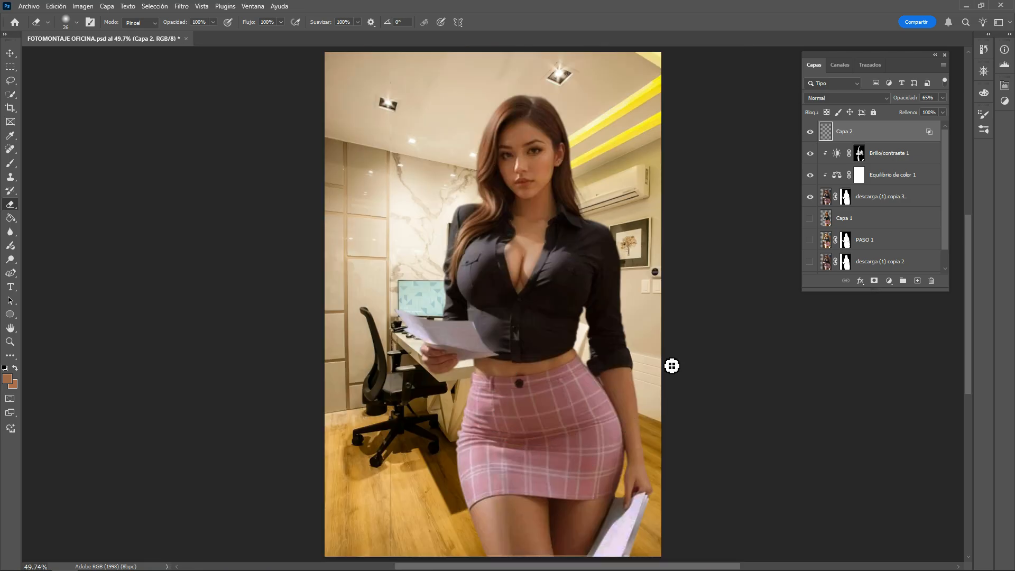
click(810, 134)
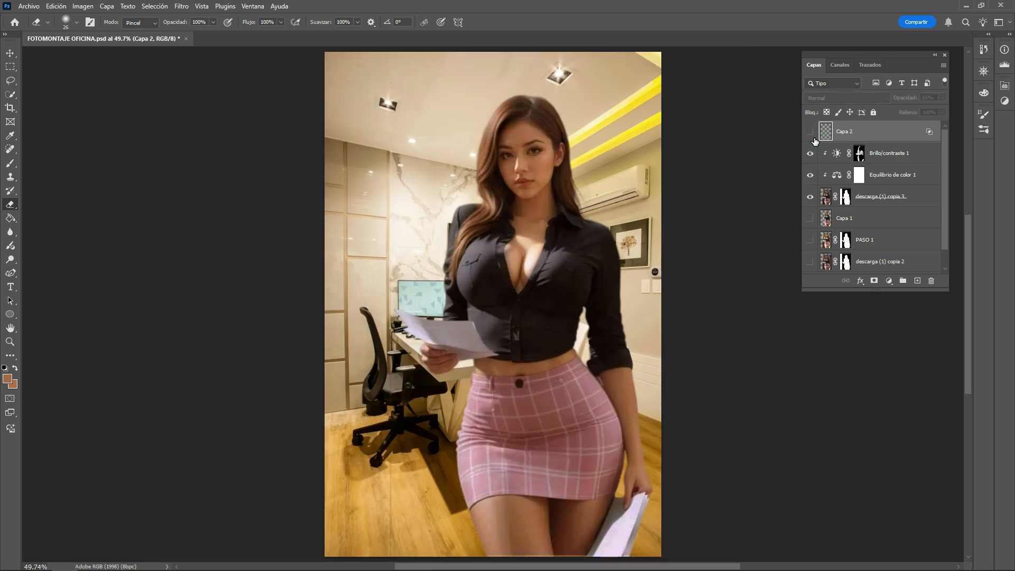
click(814, 138)
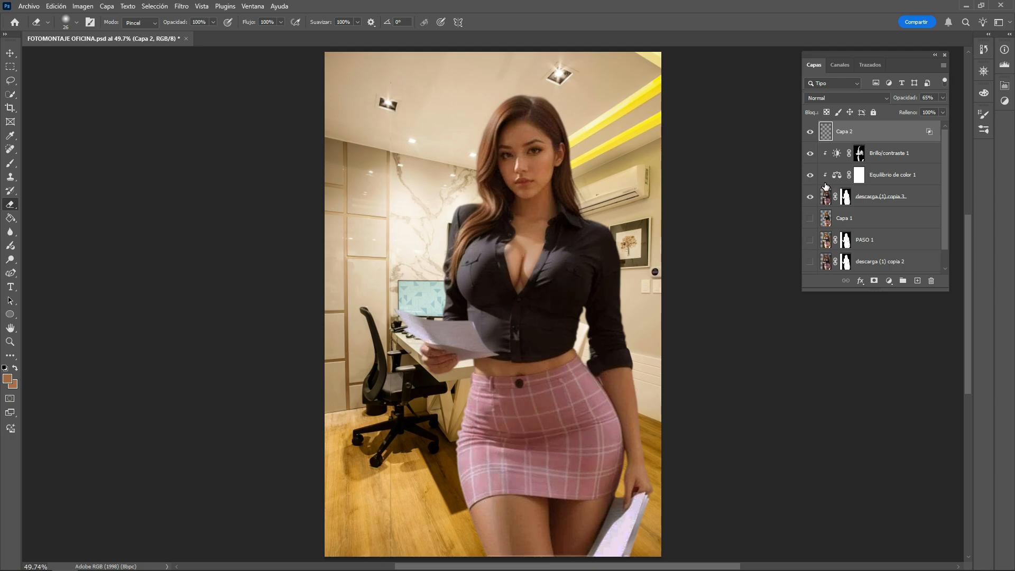
Toggle the visibility of the Brillo/contraste 1 adjustment to compare the woman with and without the added shadows
click(810, 153)
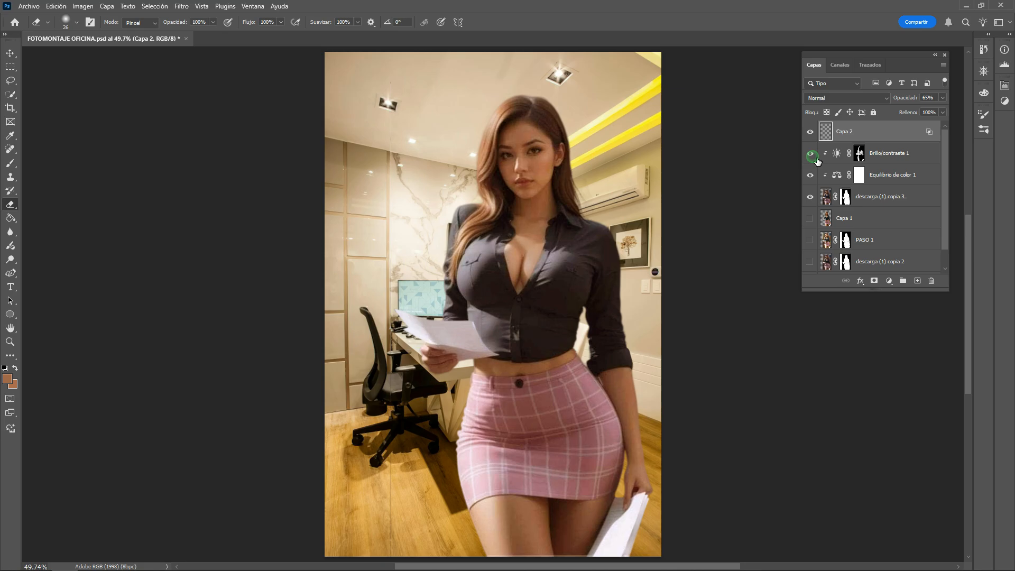
click(812, 156)
click(812, 156)
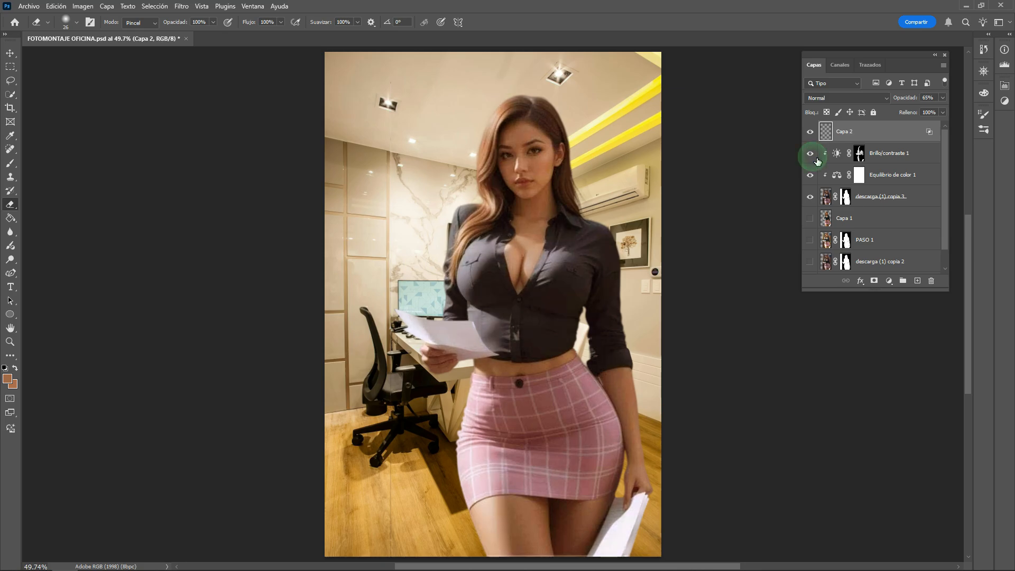